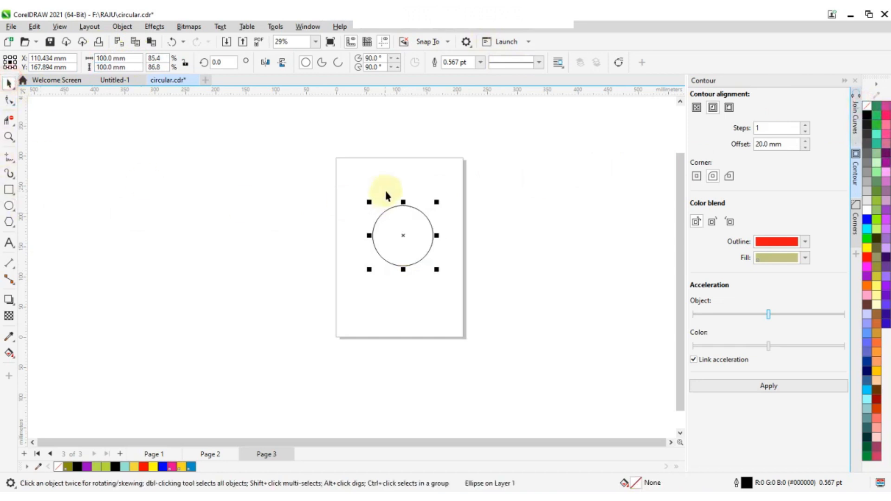
Add a concentric 60 mm copy of the circle inside the 100 mm circle.
click(116, 58)
text(60)
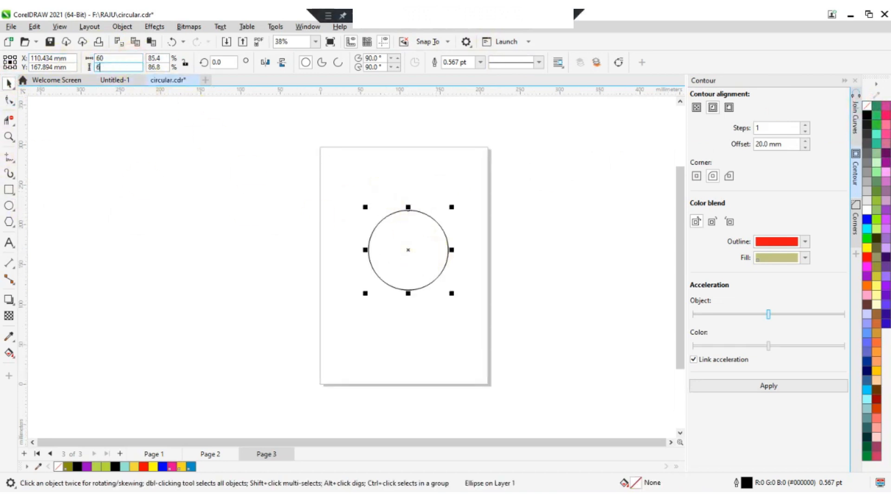
key(Return)
scroll(448, 235, up, 1)
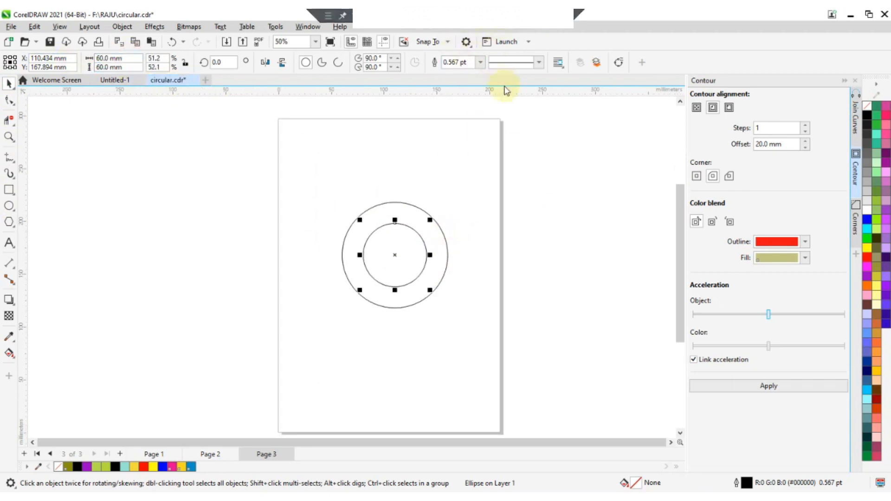
Copy both concentric circles 50 mm to the right, snapping the copy's outer edge to the original pair's centre.
scroll(436, 255, up, 2)
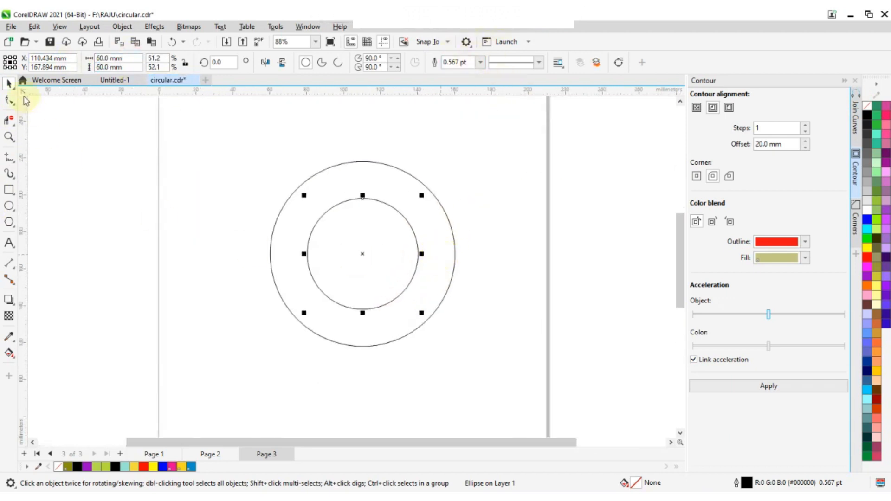
click(56, 131)
drag(241, 137, 536, 402)
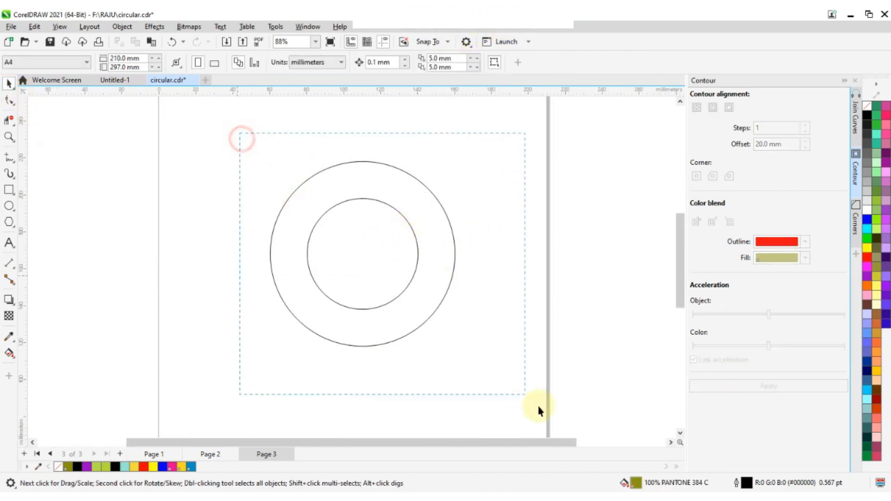
drag(273, 253, 362, 254)
right_click(363, 254)
click(243, 229)
scroll(490, 316, down, 1)
drag(320, 364, 595, 200)
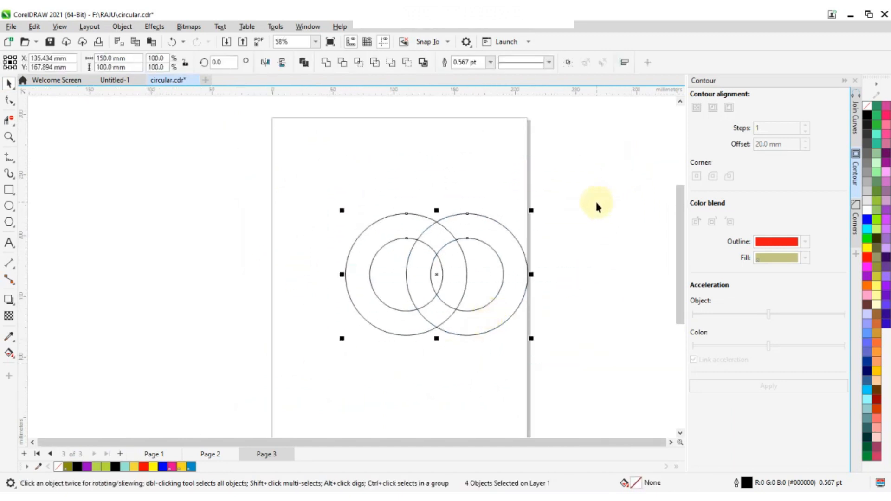
key(ctrl+g)
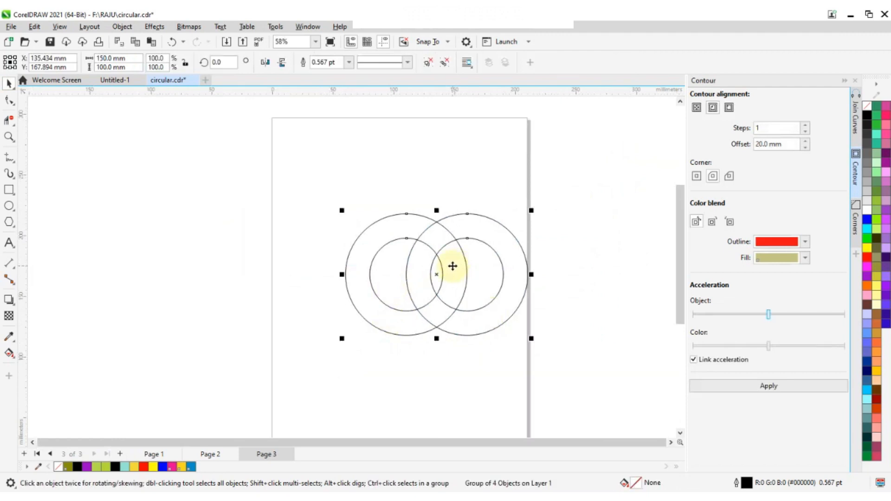
key(ctrl+z)
Copy the right circle pair and snap the copy's centre to the lower intersection of the two large circles.
drag(398, 177, 579, 348)
drag(473, 279, 225, 309)
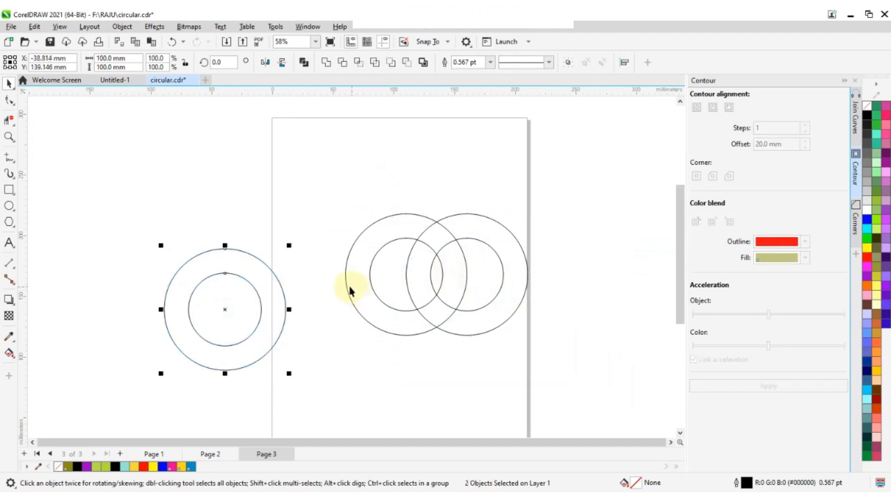
drag(216, 305, 437, 328)
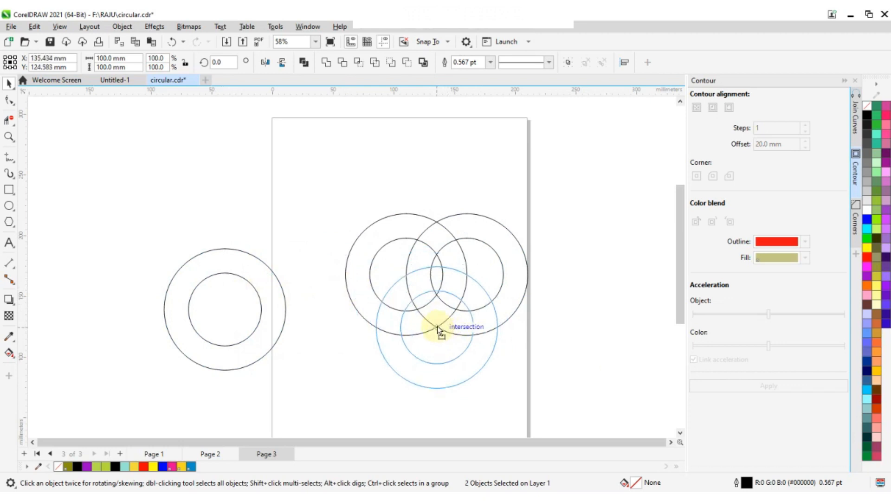
drag(438, 329, 438, 329)
Nudge the lower circle pair up by 3.5 mm in 0.1 mm increments, and deselect it.
scroll(404, 259, down, 2)
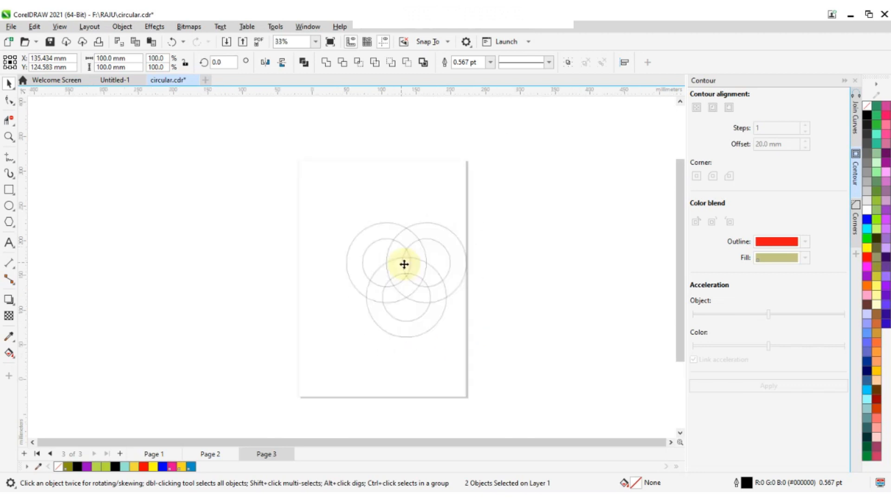
scroll(412, 278, up, 3)
scroll(413, 280, up, 1)
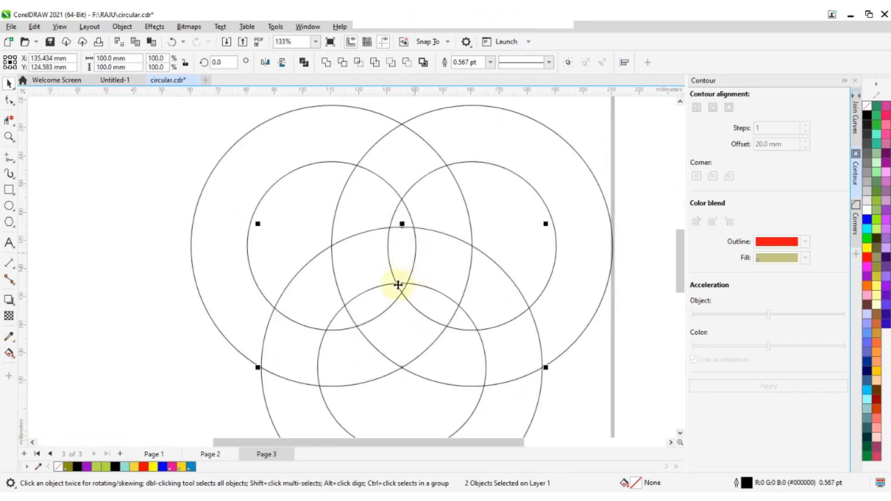
scroll(404, 259, down, 1)
scroll(408, 239, up, 2)
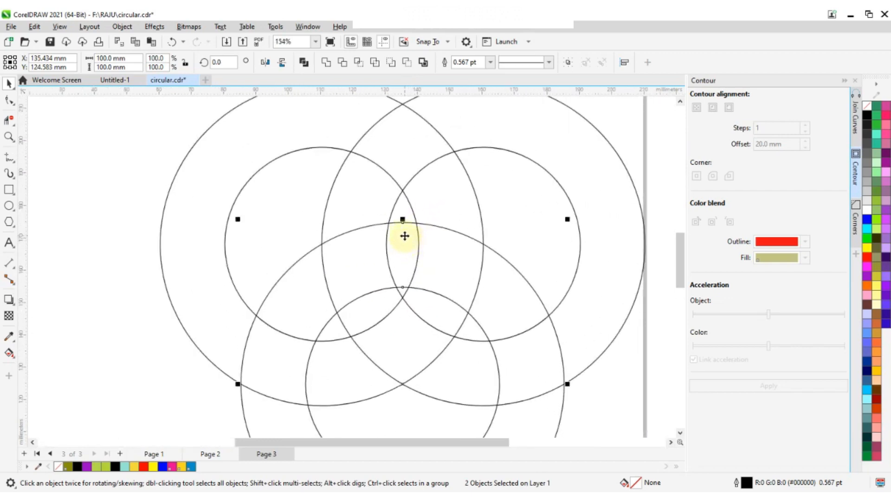
key(Up)
key(Up)
key(Up)
key(Up)
key(Up)
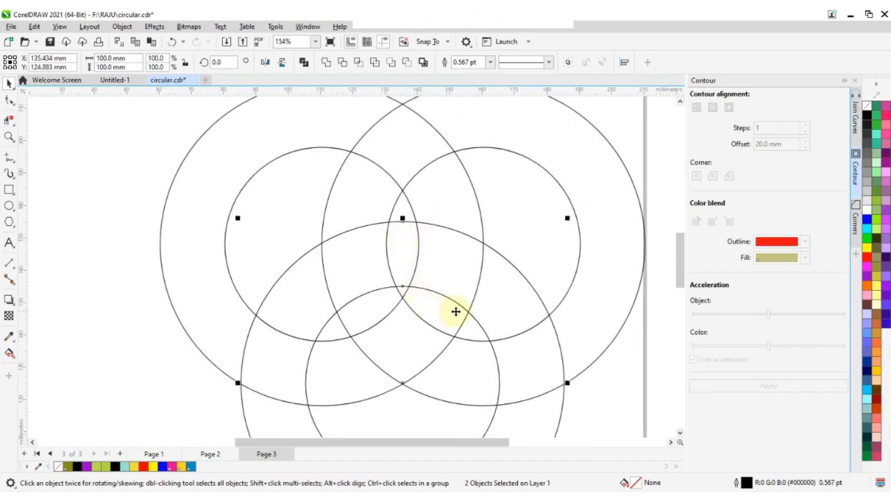
key(Up)
key(Up)
key(Up)
key(Up)
key(Up)
key(Up)
key(Up)
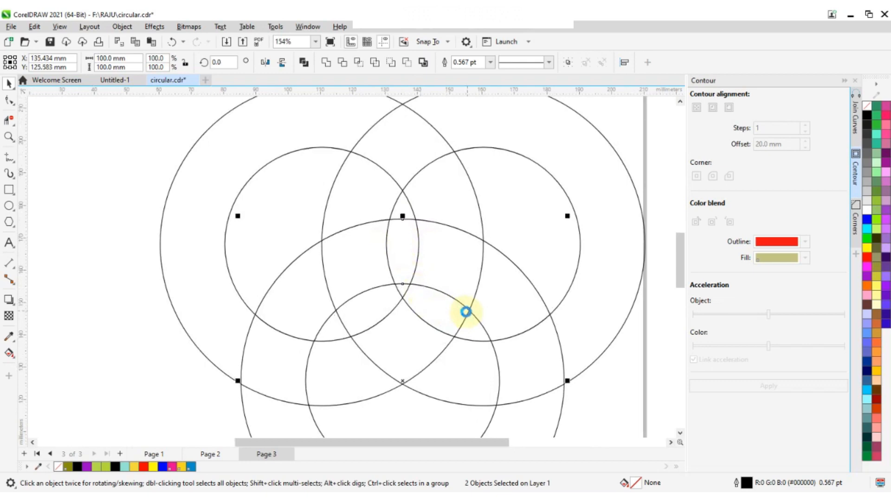
key(Up)
key(Up)
key(Up)
key(Up)
key(Up)
key(Up)
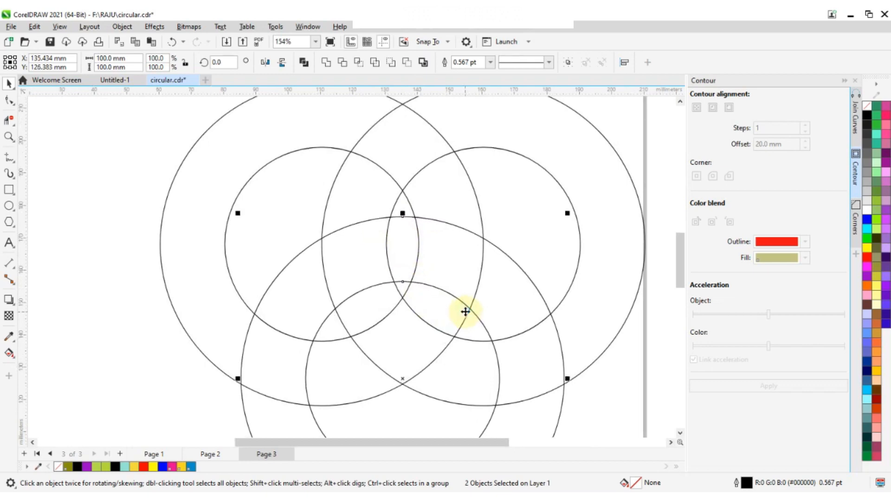
scroll(448, 247, down, 2)
key(Up)
key(Up)
key(Up)
key(Up)
key(Up)
key(Up)
key(Up)
key(Up)
key(Up)
key(Up)
key(Up)
key(Up)
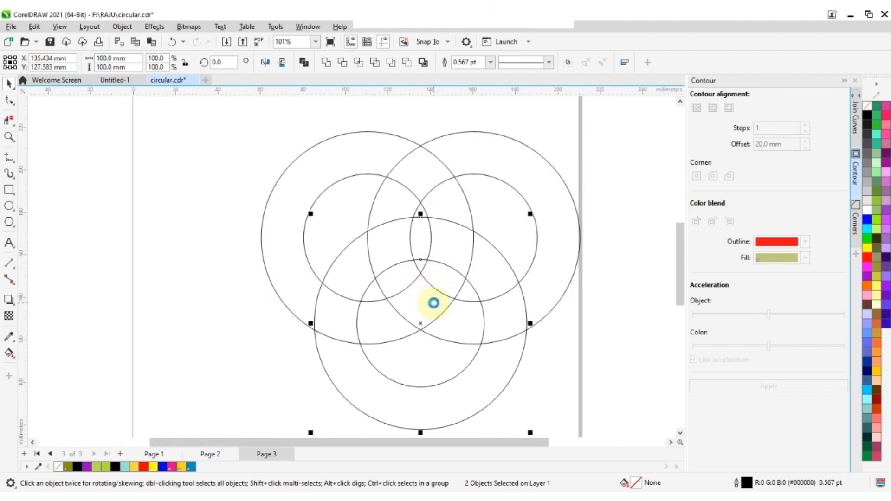
key(Up)
key(Up)
key(Up)
key(Up)
key(Up)
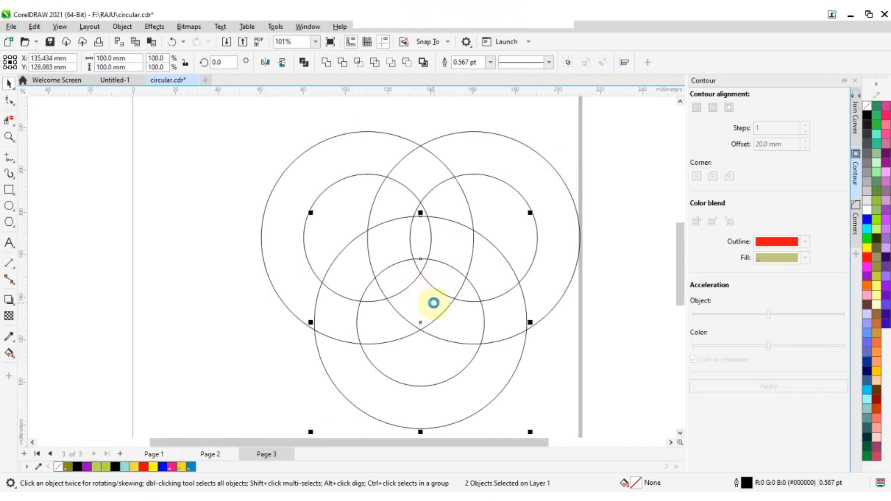
click(145, 204)
Use Virtual Segment Delete to remove the bottom ring's segments across the left ring and the right ring's segments across the bottom ring's left band.
scroll(418, 227, down, 2)
scroll(442, 223, up, 1)
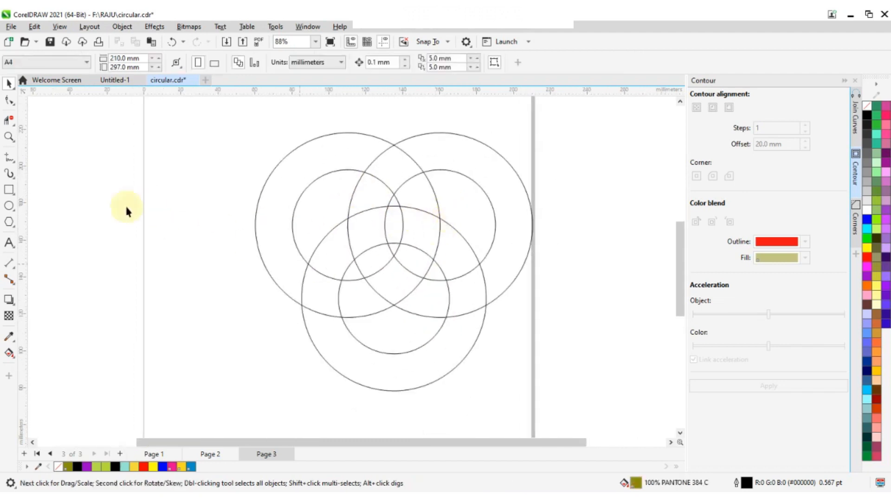
click(10, 123)
scroll(368, 255, up, 1)
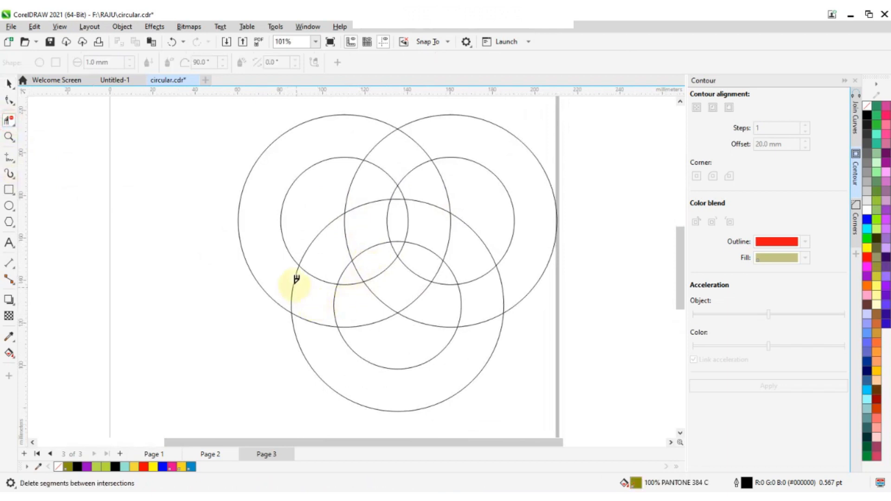
drag(292, 279, 316, 291)
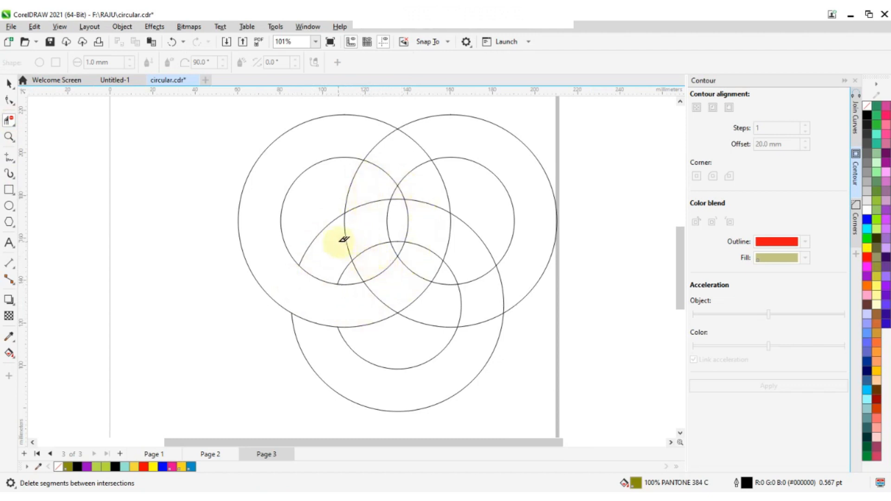
drag(342, 246, 401, 217)
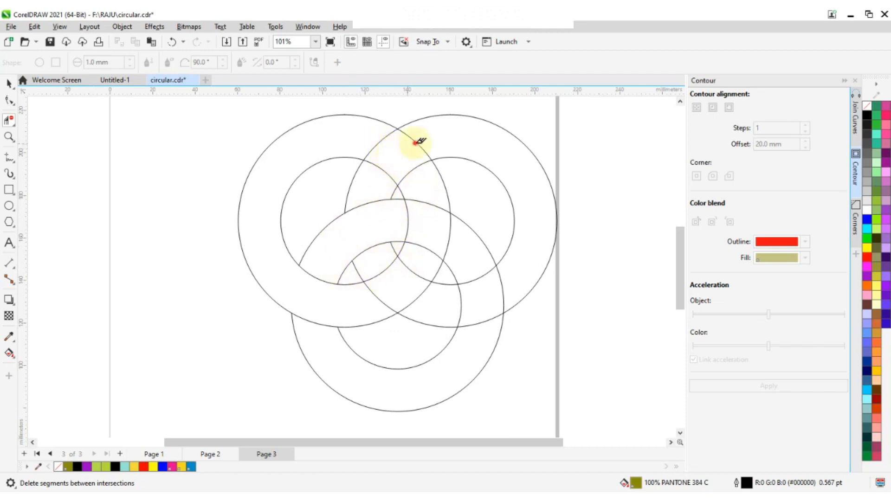
Delete the left ring's segments where it passes under the right ring at the upper and lower crossings.
click(378, 172)
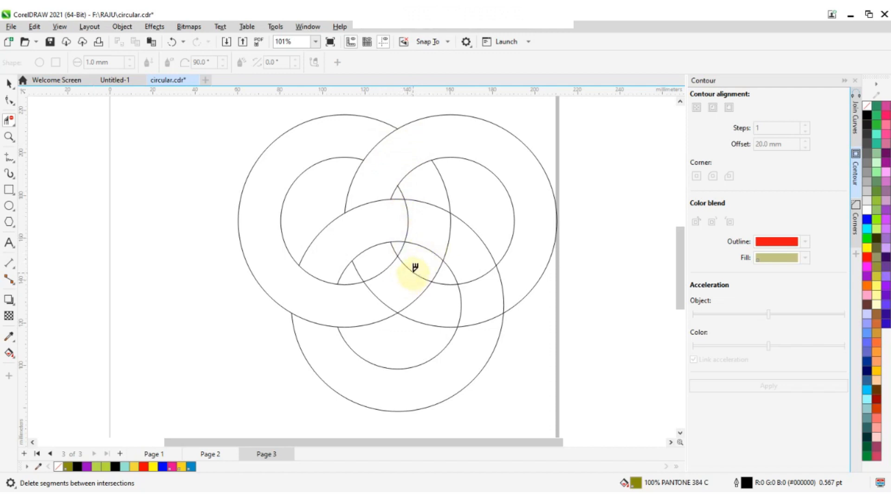
click(377, 265)
click(408, 297)
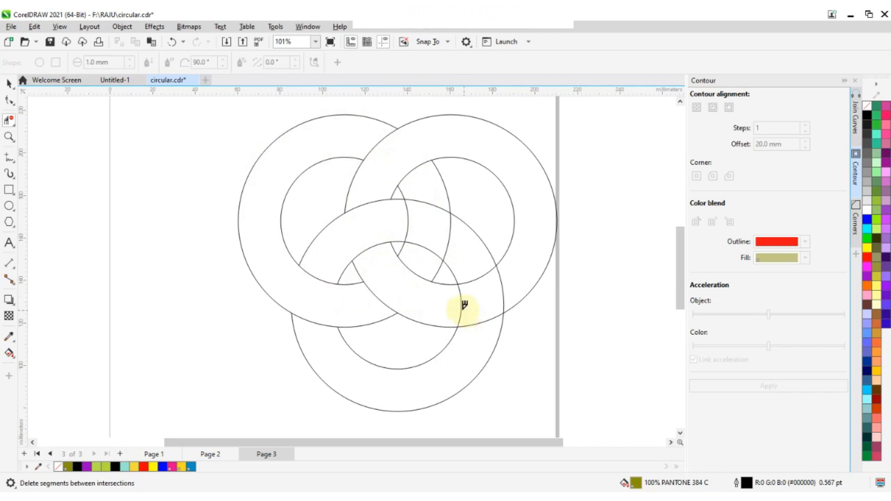
Delete the right ring's segments across the bottom ring's right band and the bottom ring's segments across the left ring near the centre.
click(319, 279)
click(475, 284)
click(479, 319)
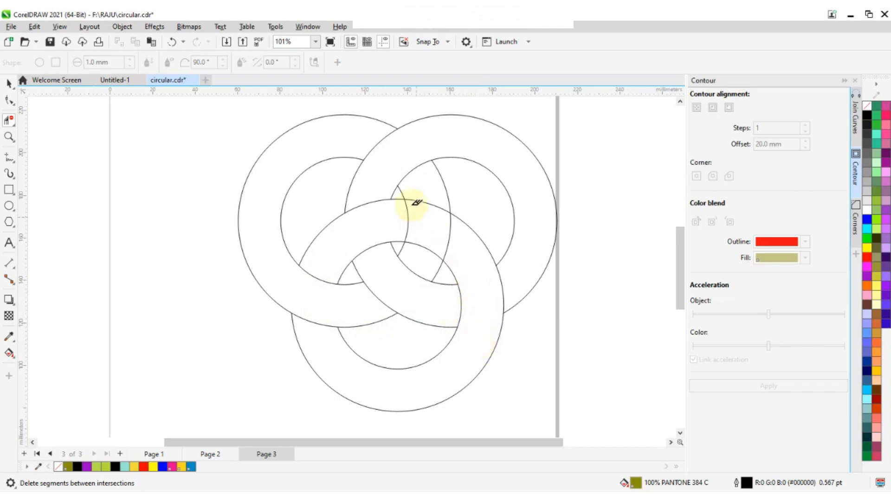
click(421, 254)
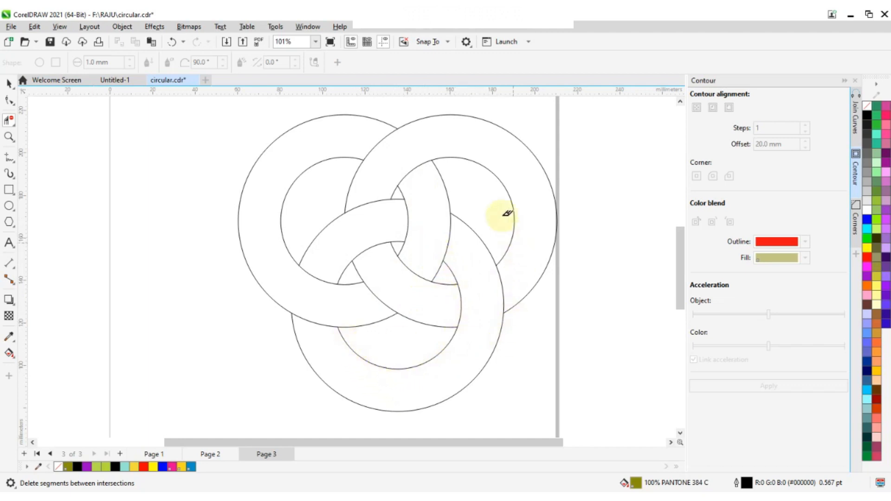
Select all the trimmed ring outlines, combine them into a single curve, and deselect it.
click(9, 84)
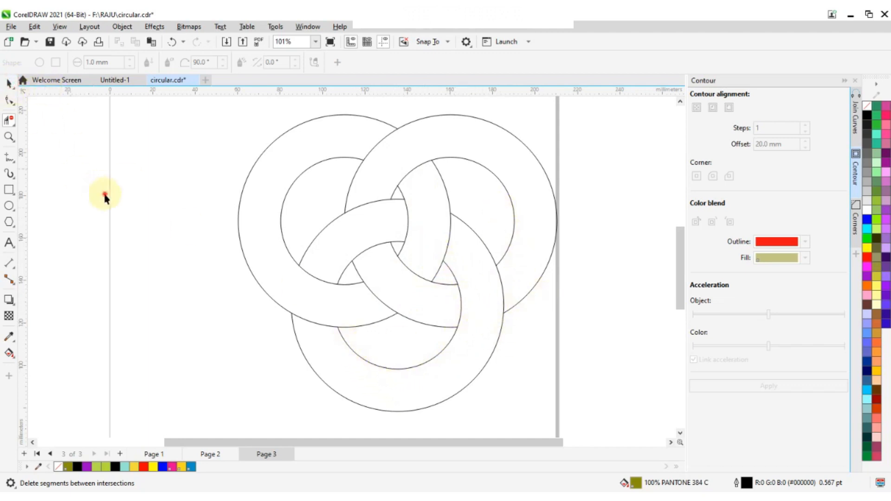
scroll(364, 302, down, 2)
scroll(395, 242, up, 1)
drag(250, 146, 548, 436)
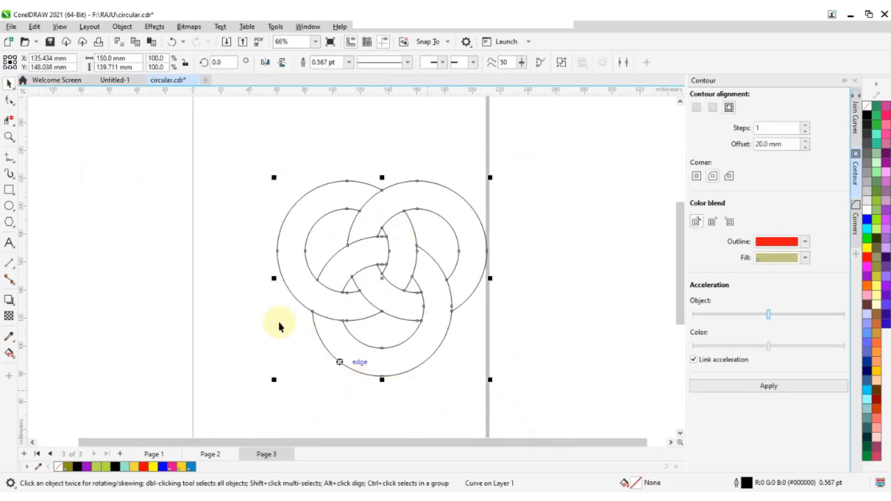
click(265, 315)
click(377, 345)
Use Smart Fill to colour the left ring's large outer region and its short central arc blue.
scroll(411, 284, up, 2)
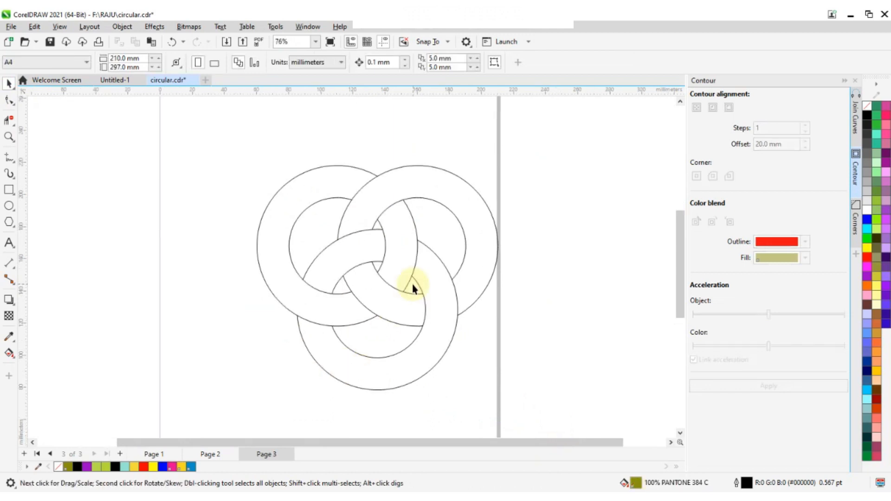
click(14, 362)
click(43, 366)
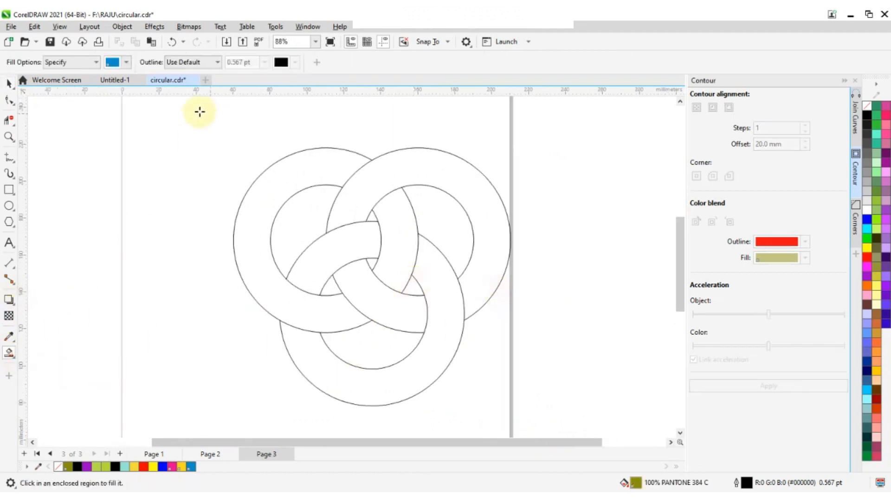
click(264, 203)
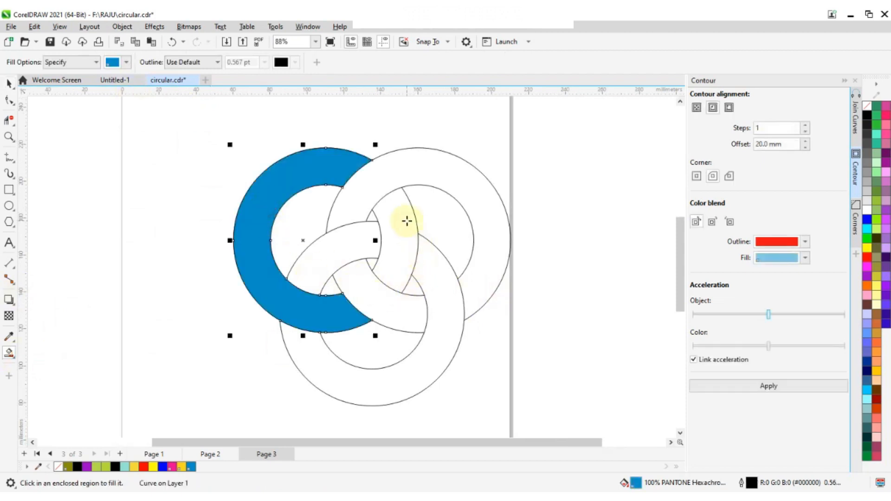
click(405, 221)
Set the Smart Fill colour to yellow PANTONE 102 C and fill both regions of the right ring.
click(126, 62)
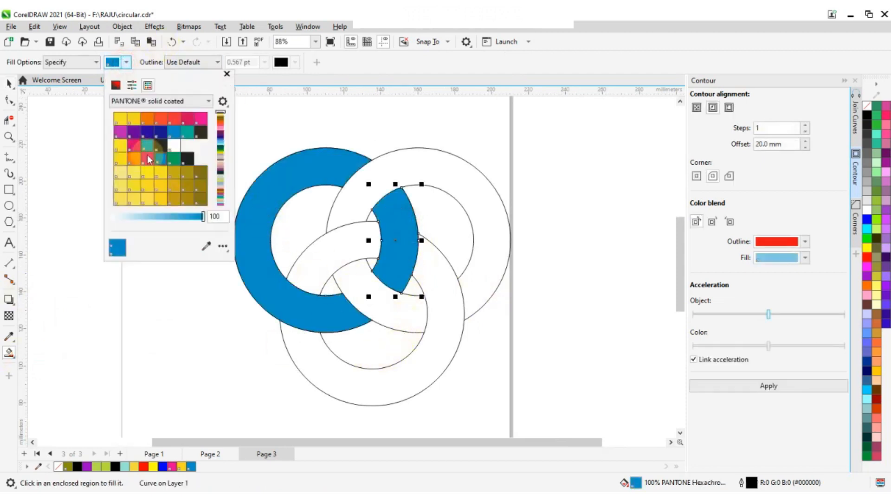
click(148, 178)
click(219, 319)
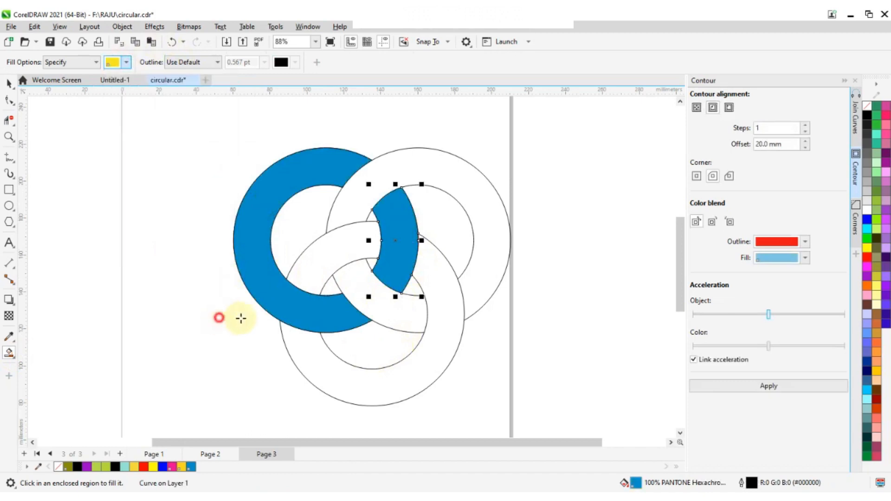
click(397, 311)
click(471, 185)
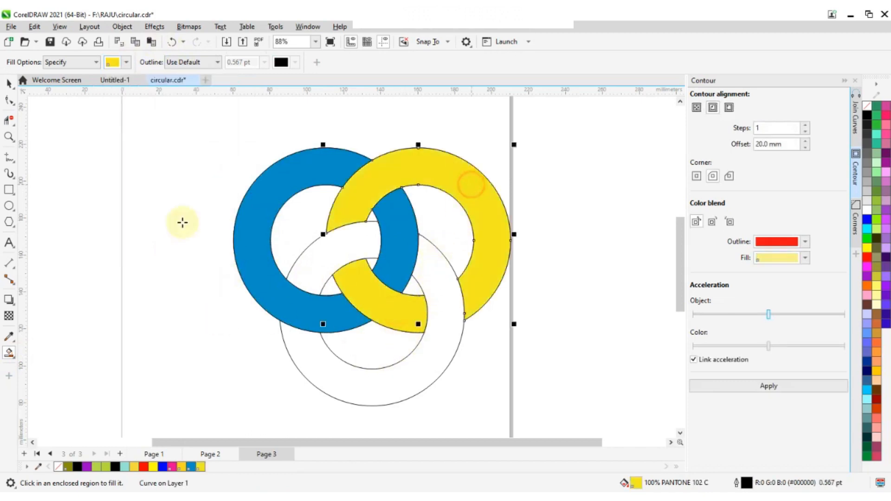
Set the Smart Fill colour to PANTONE Warm Red and fill the bottom ring's lower region and its upper band.
click(126, 62)
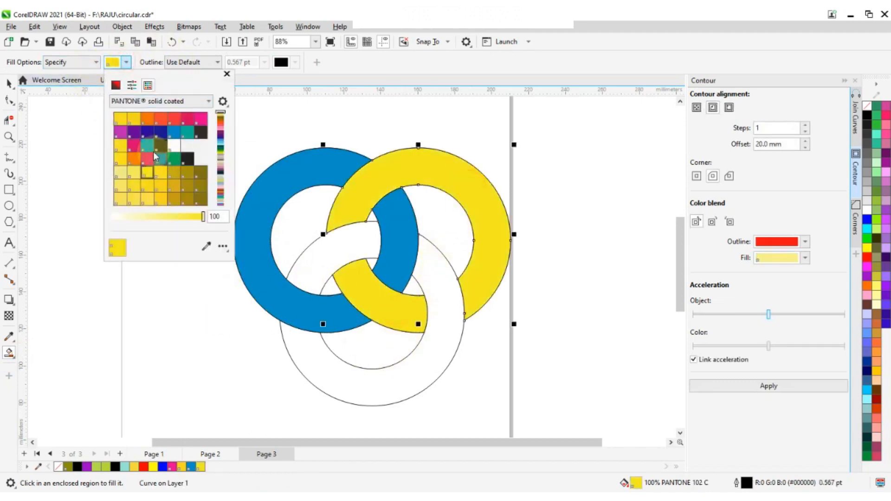
click(160, 119)
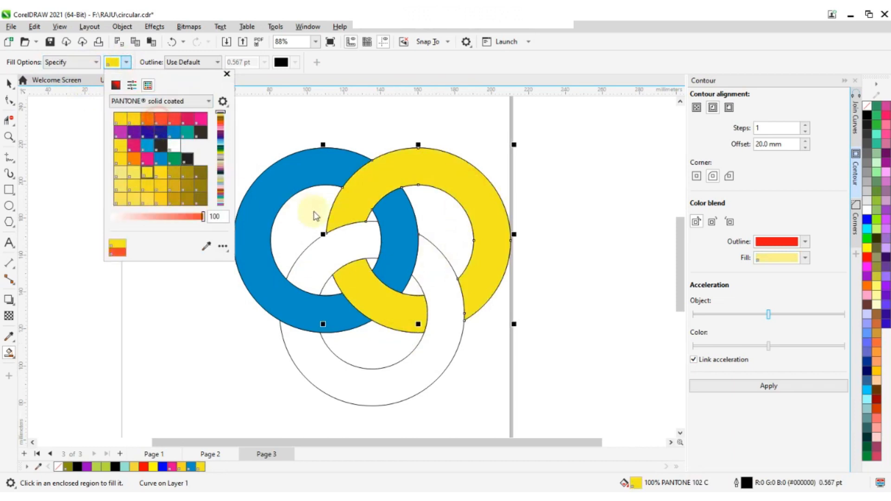
click(304, 364)
click(322, 362)
click(315, 268)
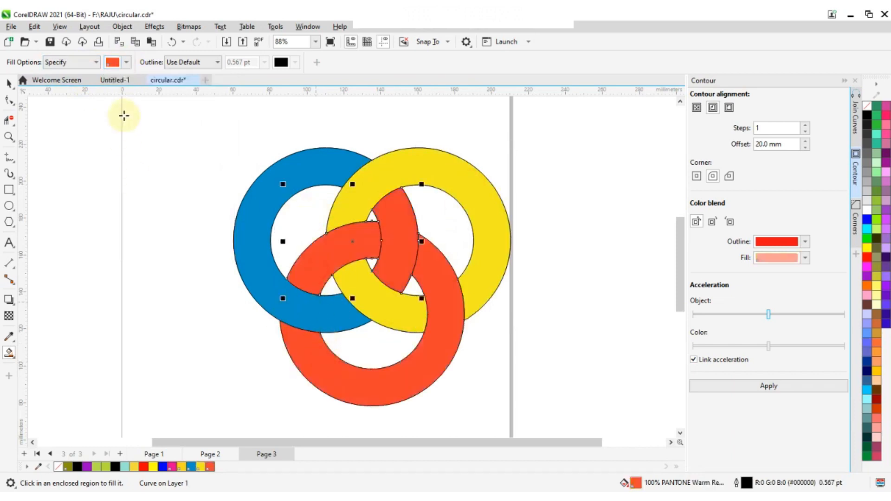
Undo the red fill of the bottom ring's upper band, try filling the band again, and undo that attempt.
key(ctrl+z)
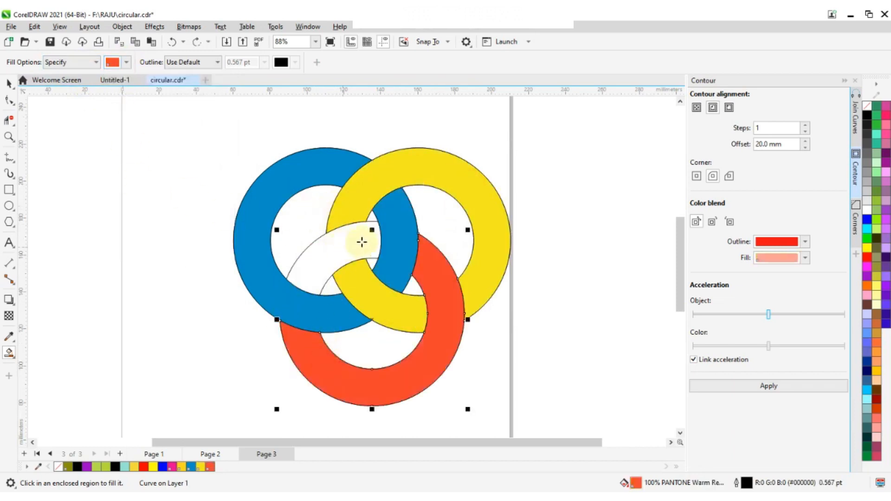
click(360, 251)
key(ctrl+z)
Undo all remaining blue, yellow and red fills, back to the bare combined ring outline, and deselect it.
click(8, 83)
click(56, 149)
scroll(385, 243, up, 5)
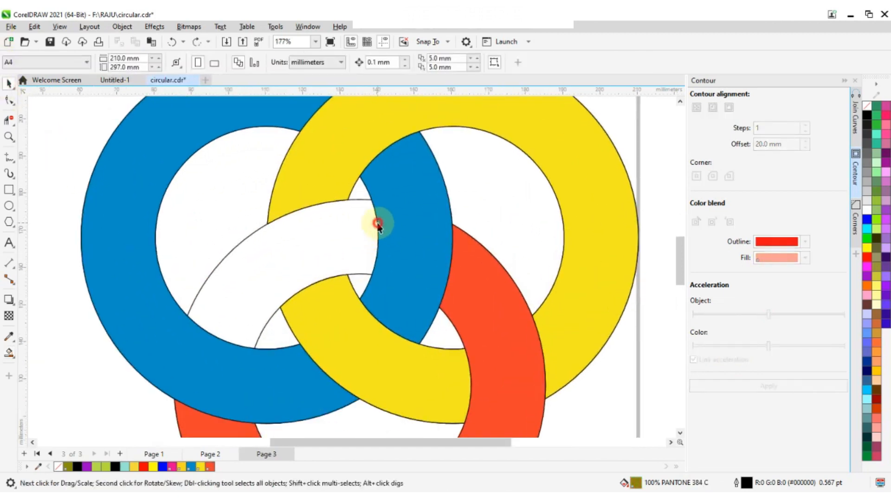
double_click(379, 225)
scroll(354, 216, up, 4)
scroll(357, 212, down, 9)
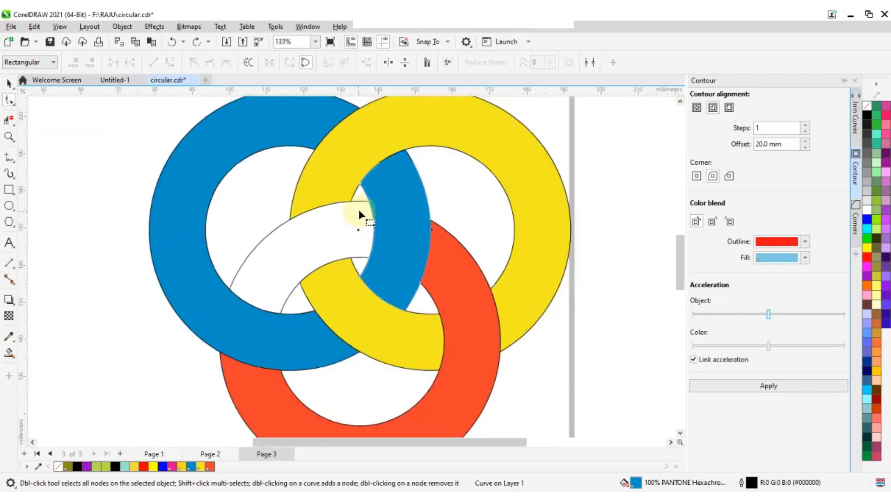
key(ctrl+z)
key(ctrl+z)
key(ctrl+z)
key(ctrl+z)
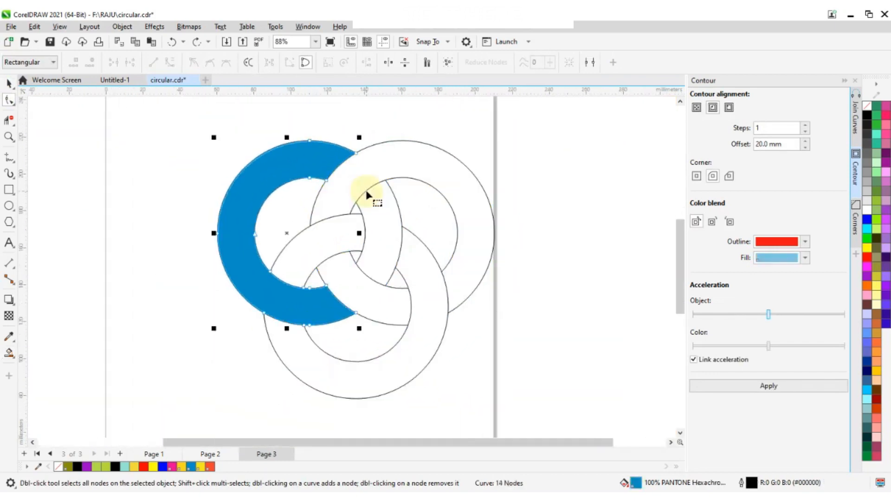
click(8, 86)
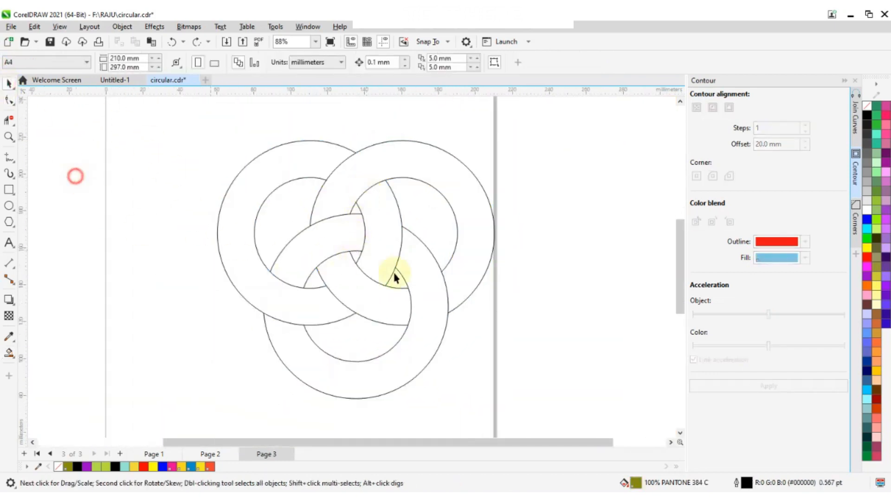
Extend the end nodes of the bottom ring's upper band slightly past the left ring's central arc, on both band edges.
scroll(339, 274, up, 2)
click(318, 190)
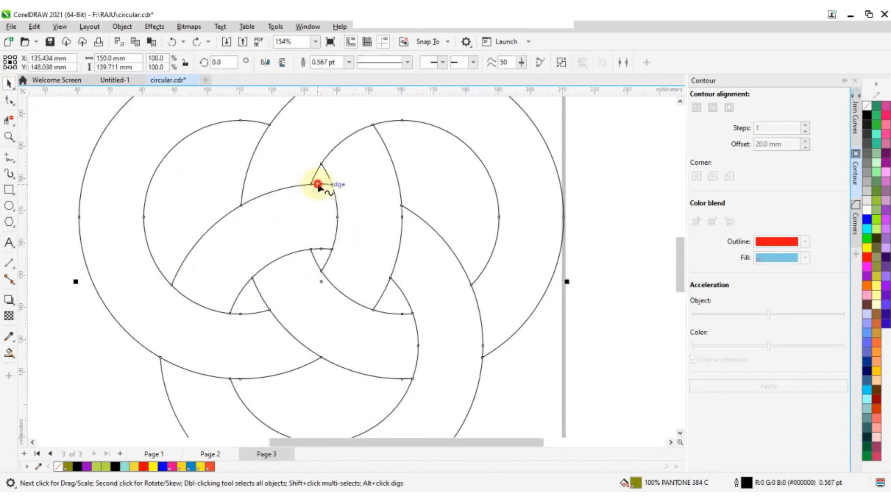
key(F10)
scroll(342, 204, up, 2)
scroll(326, 175, up, 3)
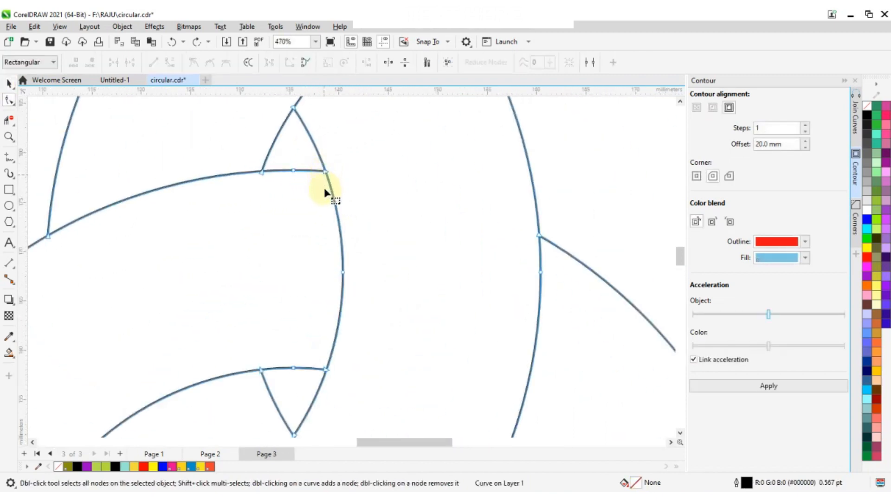
scroll(336, 385, up, 5)
scroll(308, 351, up, 3)
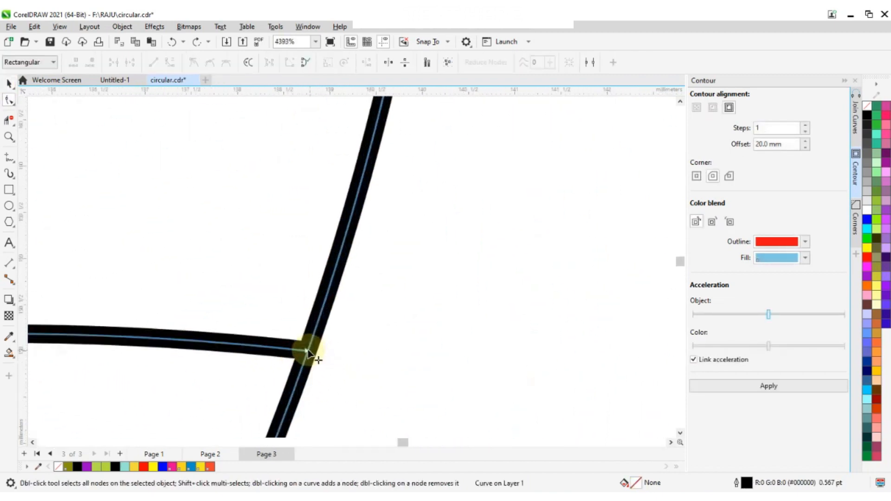
drag(309, 351, 319, 353)
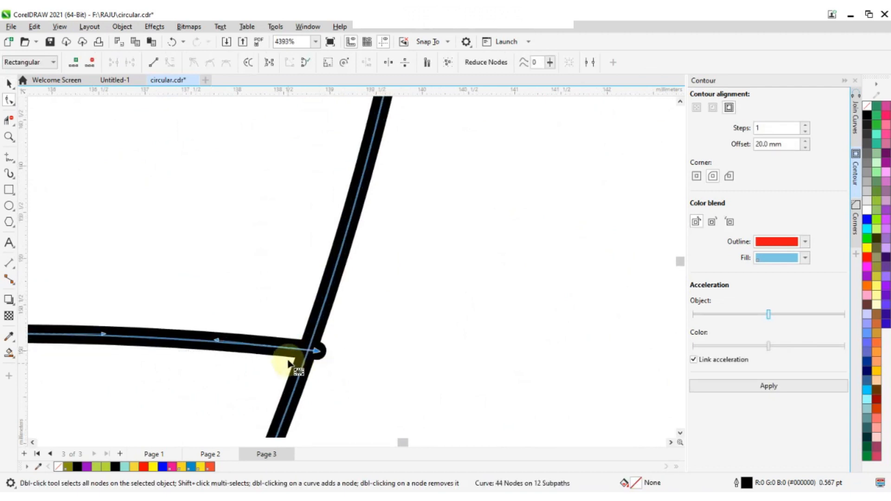
scroll(295, 362, down, 9)
drag(294, 149, 297, 152)
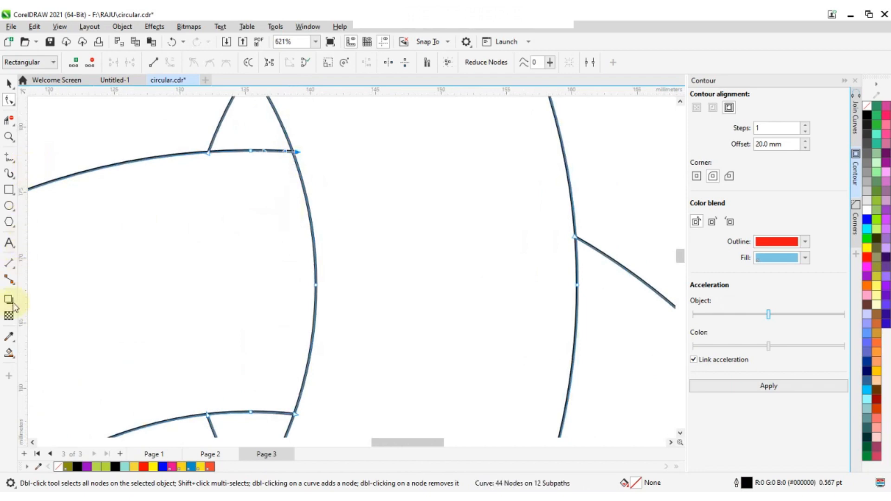
Smart Fill the bottom ring's upper band and its large lower region with PANTONE Warm Red.
click(8, 353)
click(181, 304)
scroll(323, 280, down, 11)
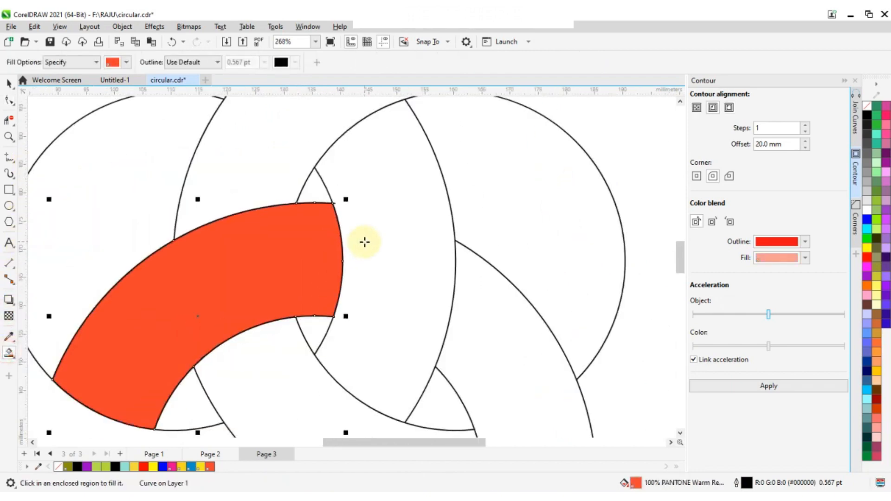
click(397, 278)
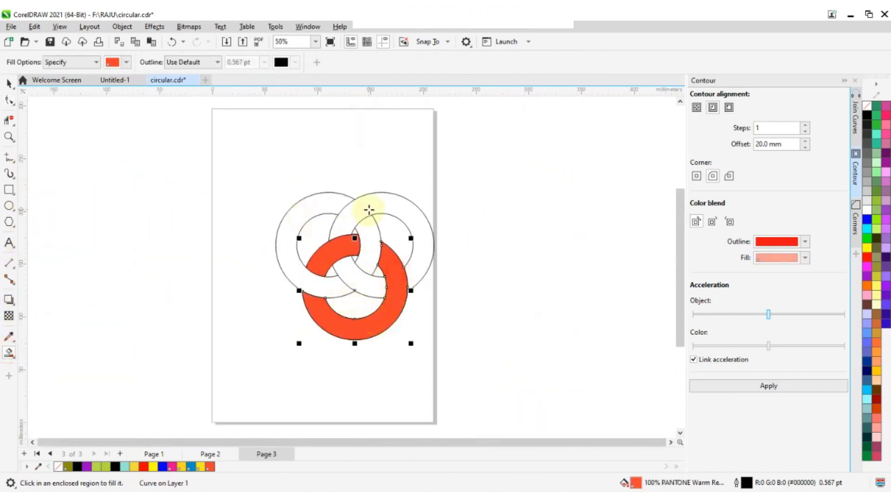
Smart Fill the regions of the right and left rings with the same Warm Red.
click(370, 209)
click(358, 279)
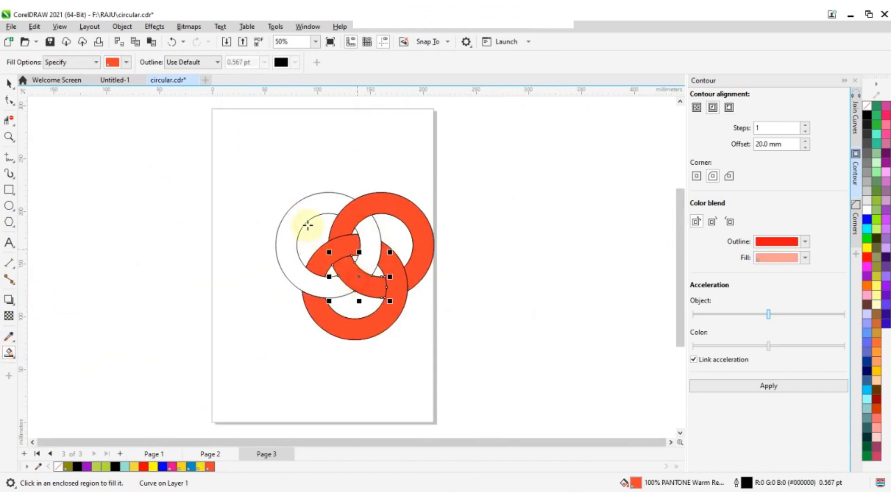
click(307, 212)
click(339, 240)
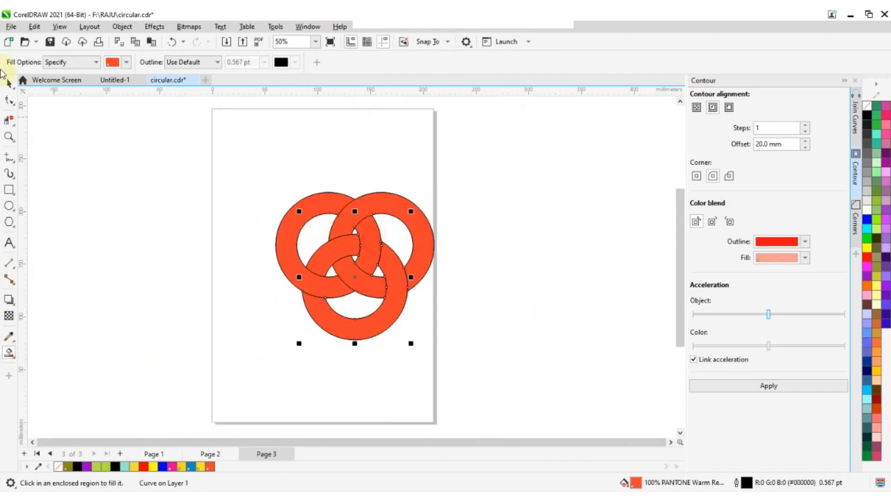
Try moving the left ring's outer piece and central arc away from the design, undoing each move.
key(space)
scroll(324, 221, up, 2)
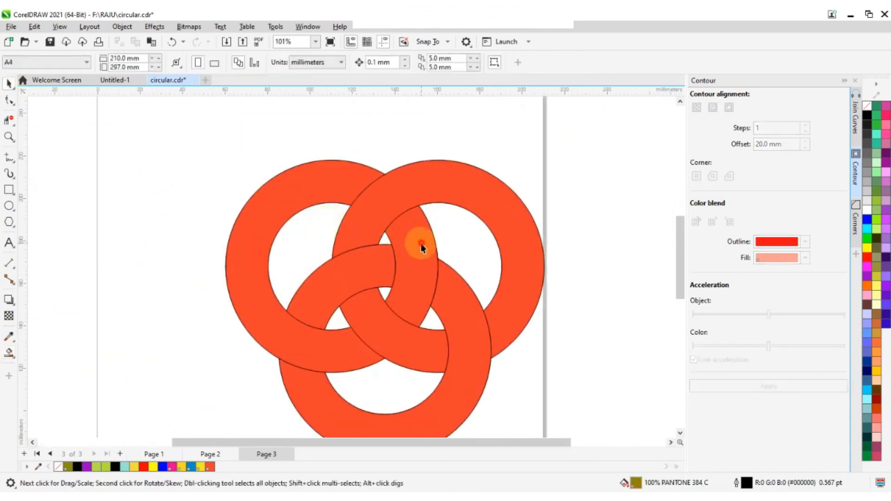
drag(292, 203, 147, 189)
key(ctrl+z)
shift+click(423, 260)
drag(423, 262, 225, 186)
key(ctrl+z)
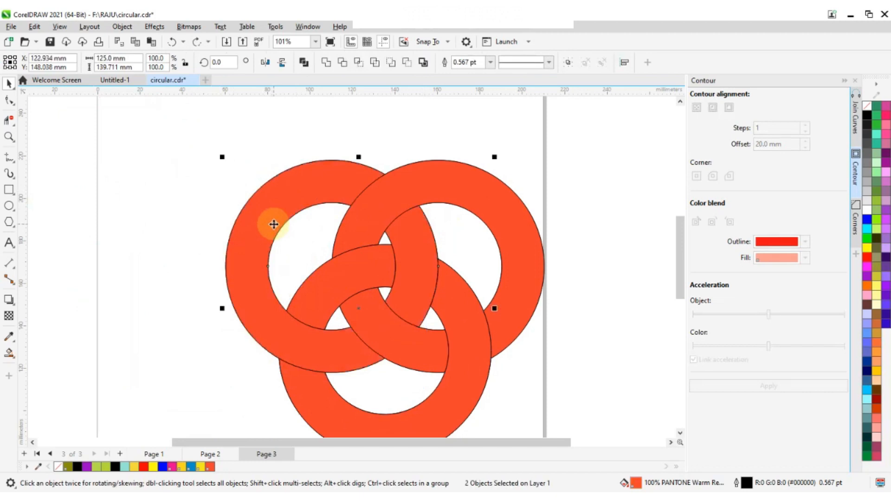
Undo the red fills on the left ring and on the right ring's lower arc.
click(342, 279)
scroll(432, 230, down, 2)
scroll(432, 227, up, 1)
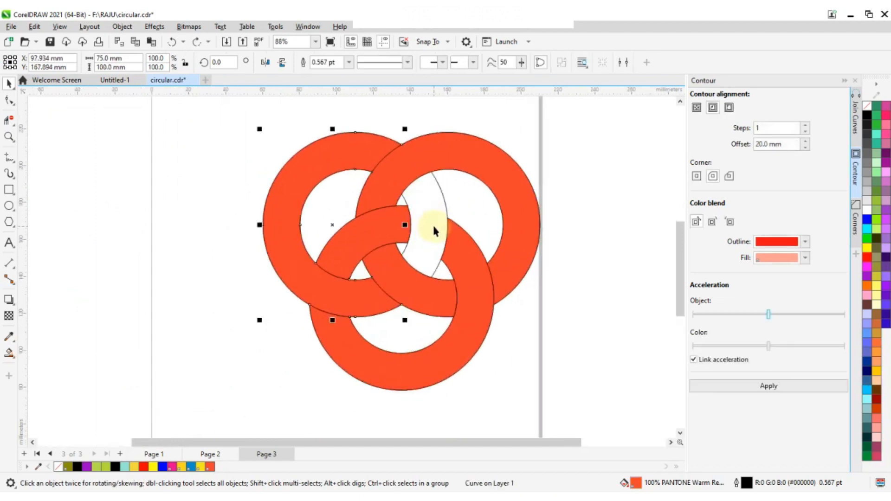
key(ctrl+z)
key(ctrl+z)
key(ctrl+z)
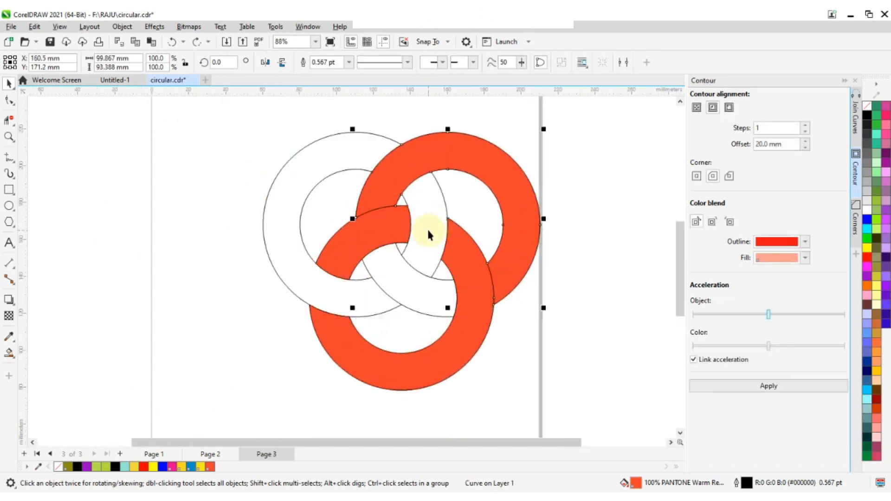
Undo the right ring's remaining red fill, then weld the bottom ring's two red pieces into one object.
drag(366, 240, 408, 302)
key(ctrl+z)
shift+click(474, 315)
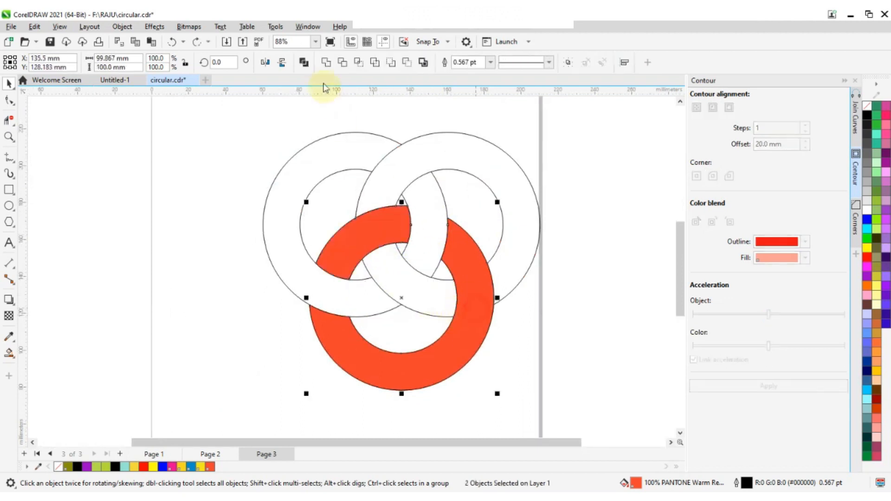
Smart Fill the left ring's outer region and central arc with Warm Red, and weld the two pieces into one object.
click(9, 353)
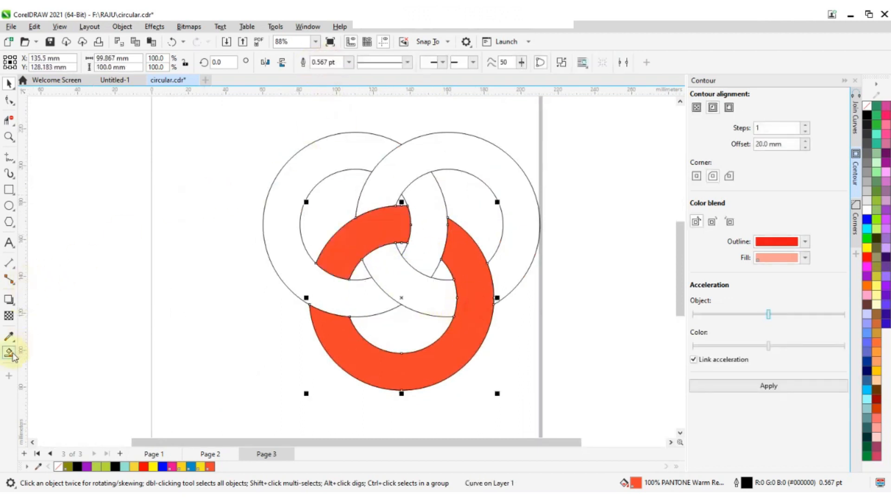
click(352, 156)
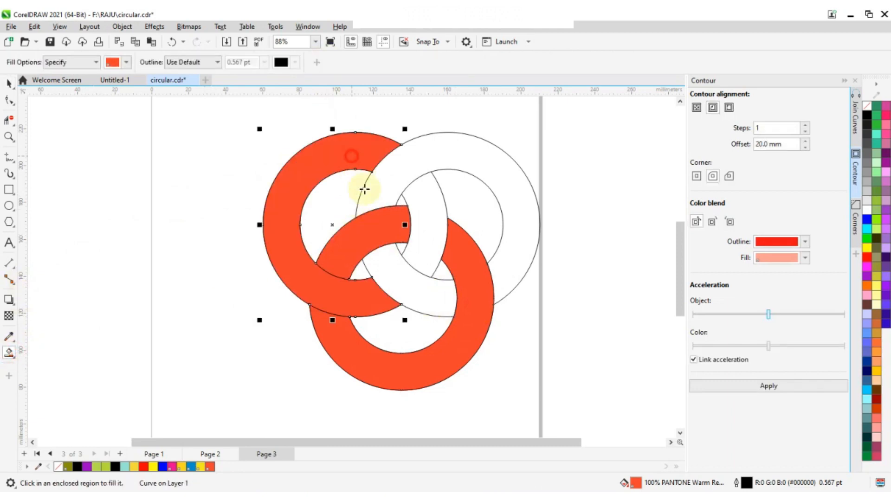
click(434, 222)
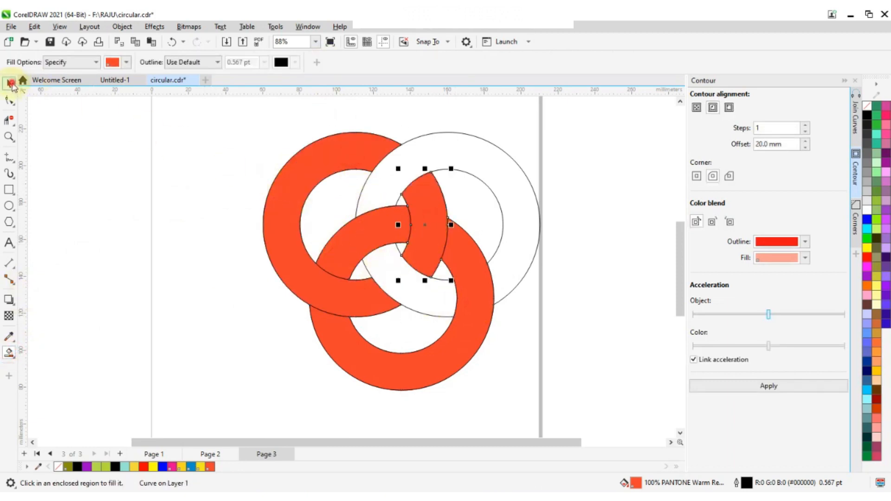
click(10, 83)
shift+click(302, 163)
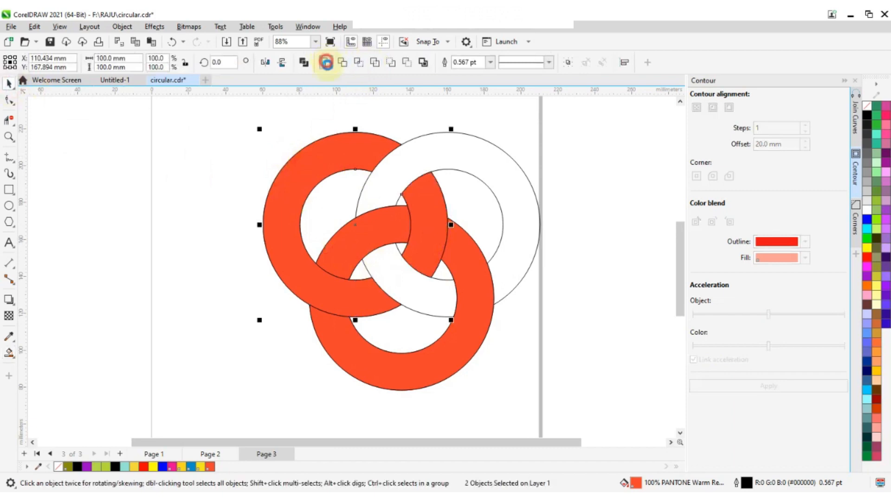
click(326, 62)
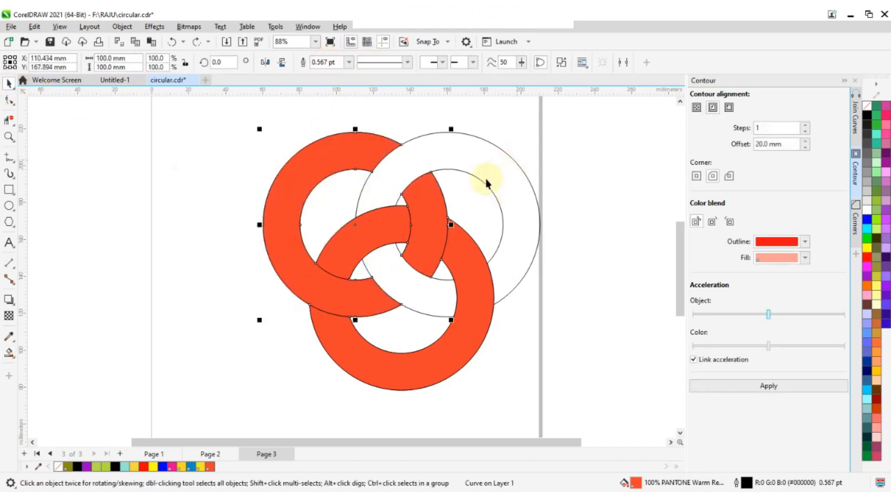
Smart Fill the right ring's outer region and lower arc with Warm Red, and weld the two pieces into one object.
click(8, 354)
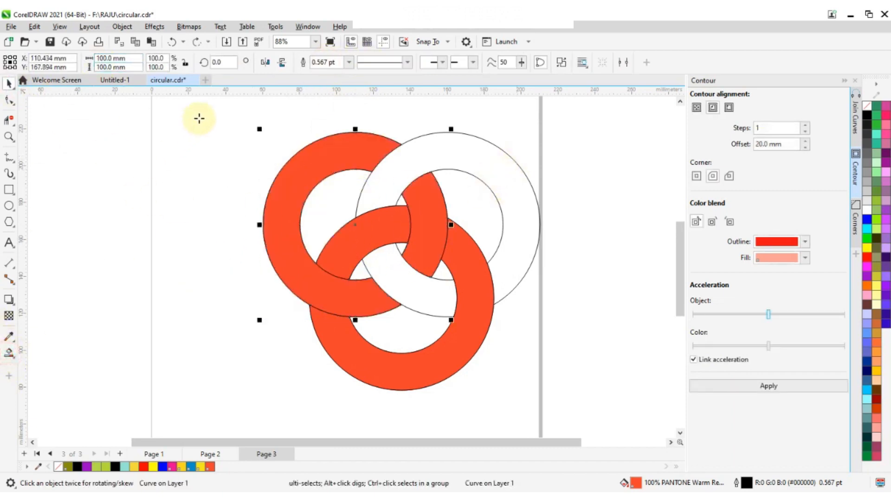
click(491, 166)
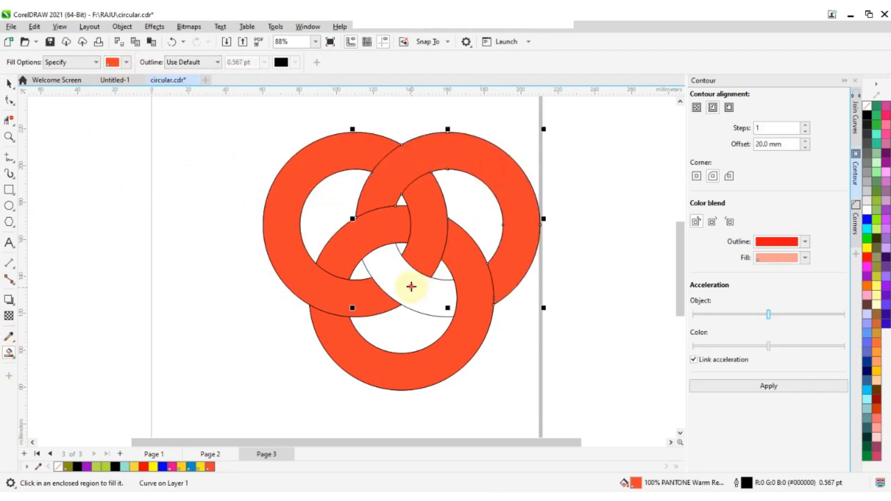
click(410, 288)
click(9, 83)
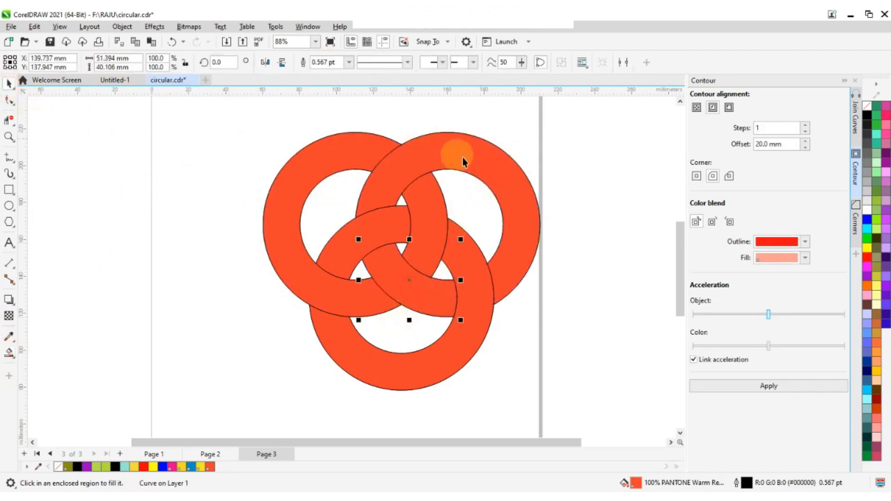
click(460, 151)
shift+click(465, 226)
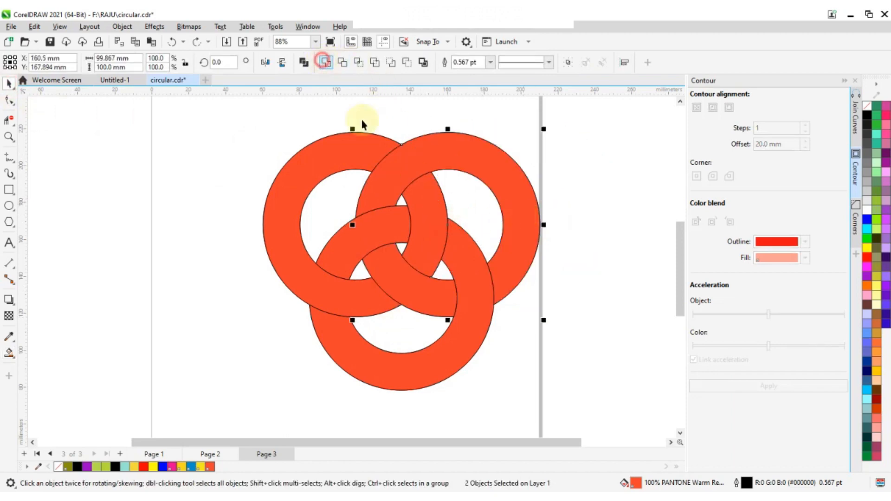
click(325, 62)
Recolour the welded rings: right ring blue, left ring yellow, bottom ring pure red.
click(867, 220)
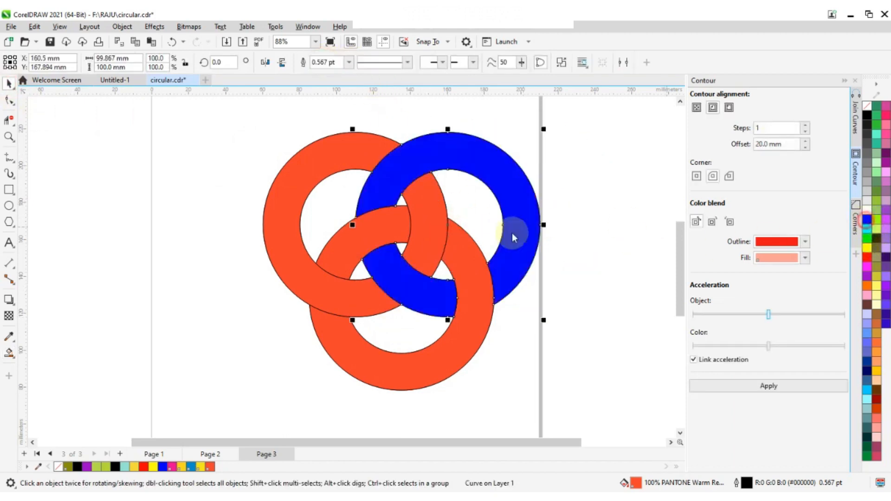
click(348, 155)
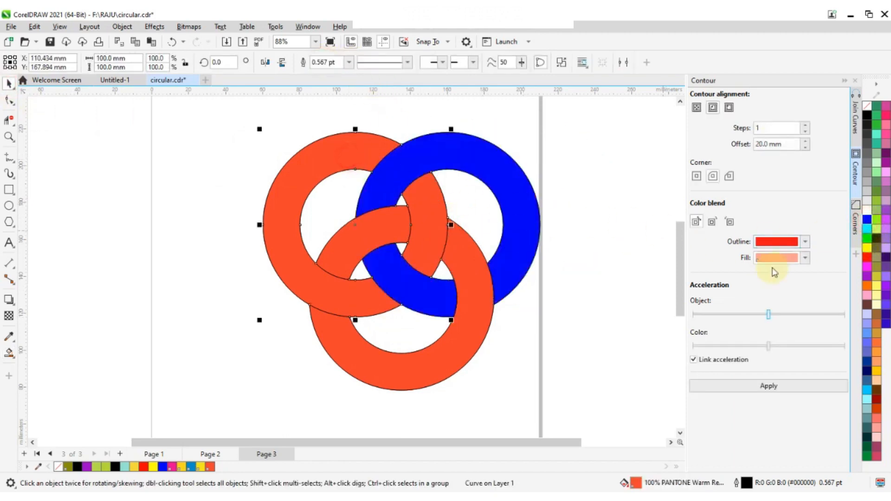
click(869, 249)
click(408, 365)
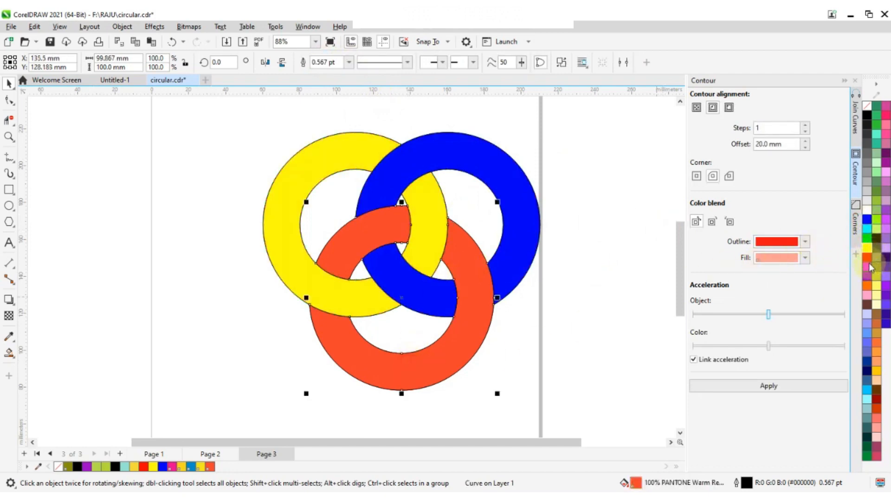
click(867, 258)
Select all the rings together with the outline, move them to about X 103.3 mm, Y 158.4 mm, and deselect them.
scroll(300, 239, up, 2)
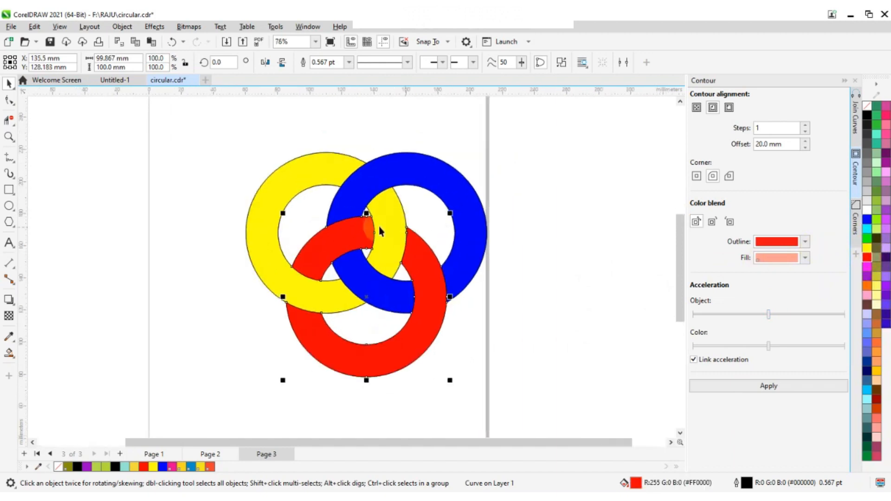
drag(134, 119, 557, 442)
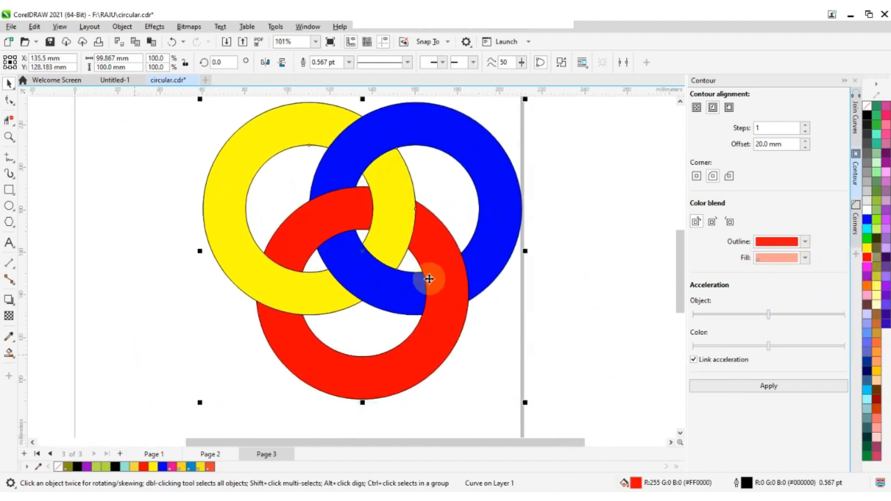
scroll(423, 284, down, 2)
drag(373, 265, 314, 245)
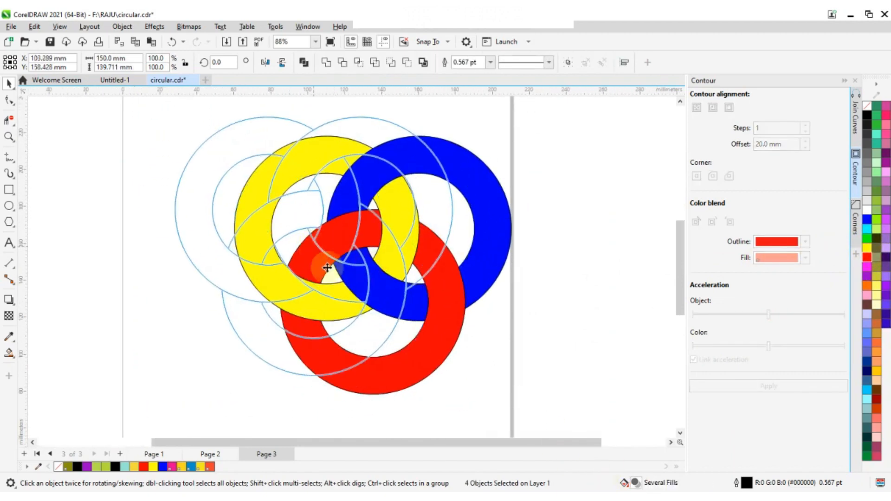
scroll(399, 267, down, 3)
scroll(321, 204, up, 2)
click(436, 123)
click(392, 171)
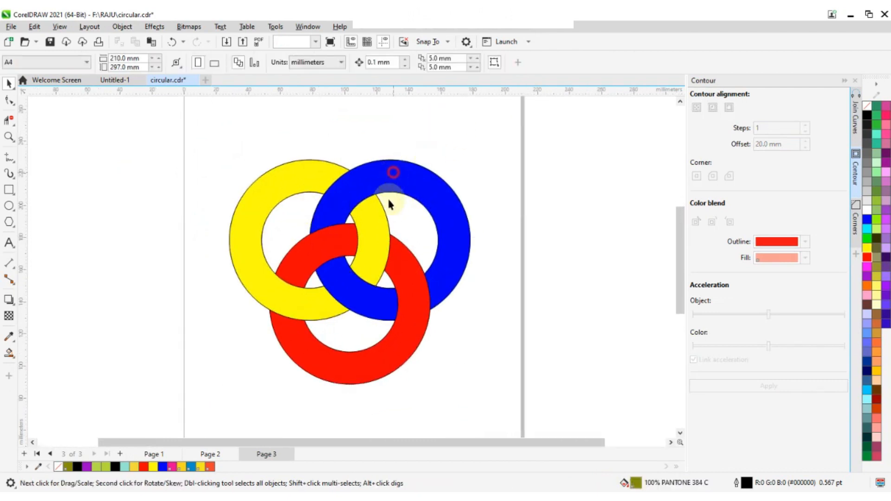
Move the coloured rings off to the right of the page and the black outline left of the page to about X -105 mm, Y 186 mm.
click(269, 195)
shift+click(300, 340)
scroll(272, 298, down, 2)
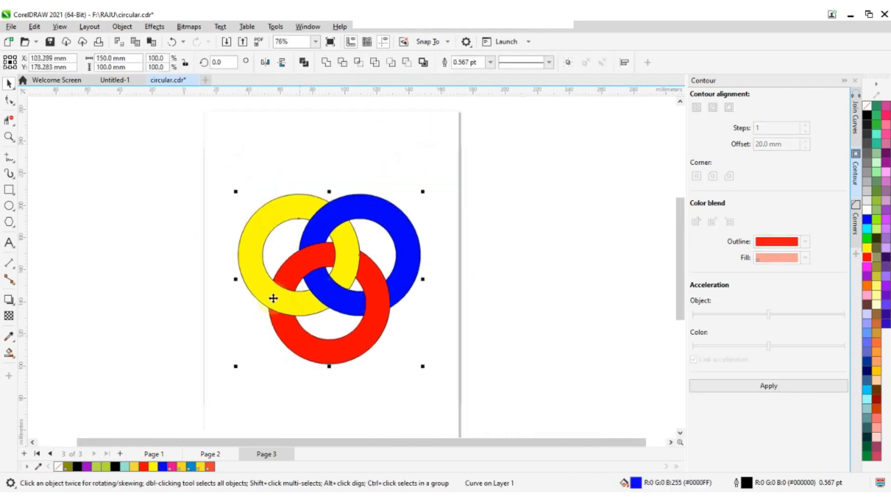
drag(317, 287, 641, 254)
drag(246, 390, 328, 319)
drag(173, 151, 423, 363)
drag(308, 293, 123, 264)
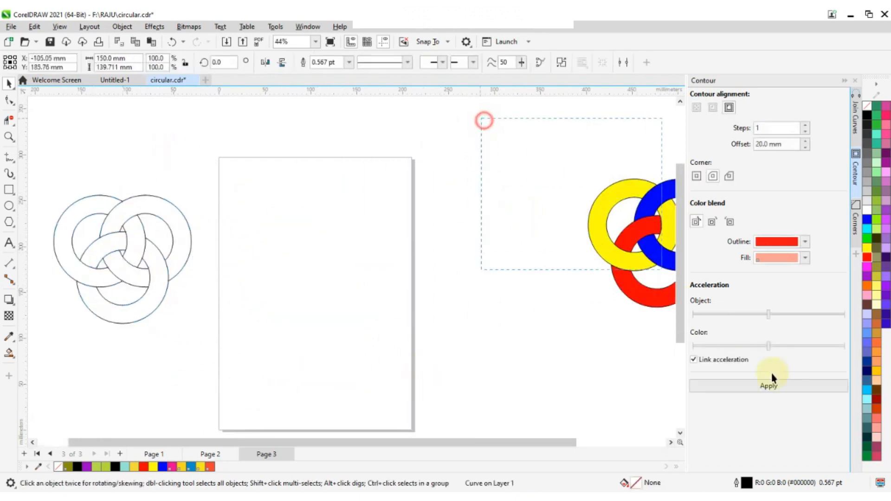
Move the three coloured rings back onto the page, to about X 106.6 mm, Y 178.2 mm.
drag(772, 375, 701, 382)
drag(595, 241, 252, 261)
scroll(441, 195, down, 2)
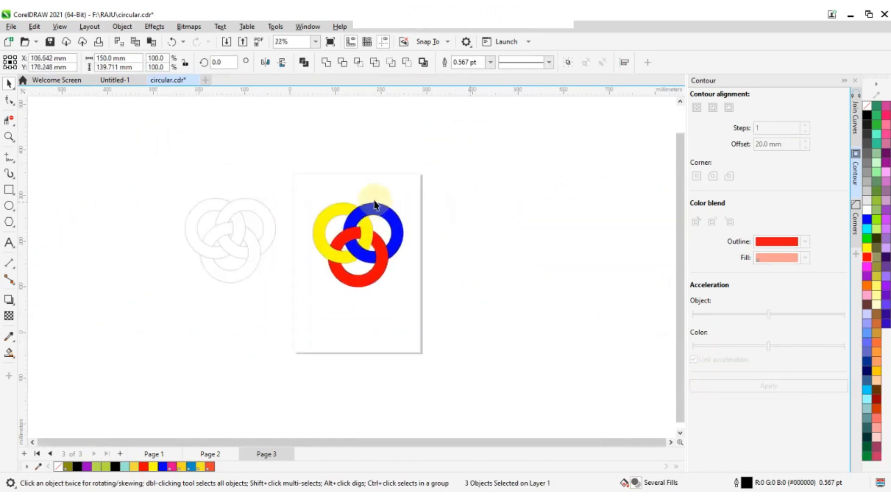
Try one red-to-white linear fountain fill across all three selected rings, and undo it.
scroll(314, 232, up, 2)
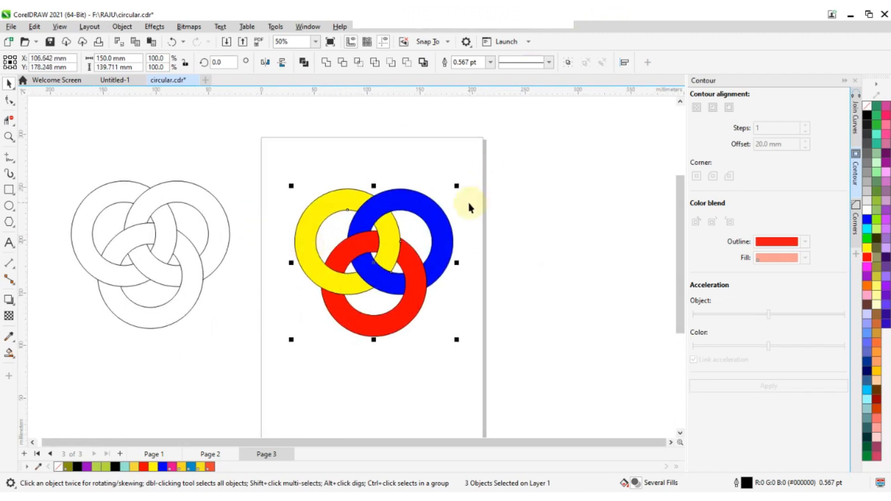
scroll(376, 230, up, 2)
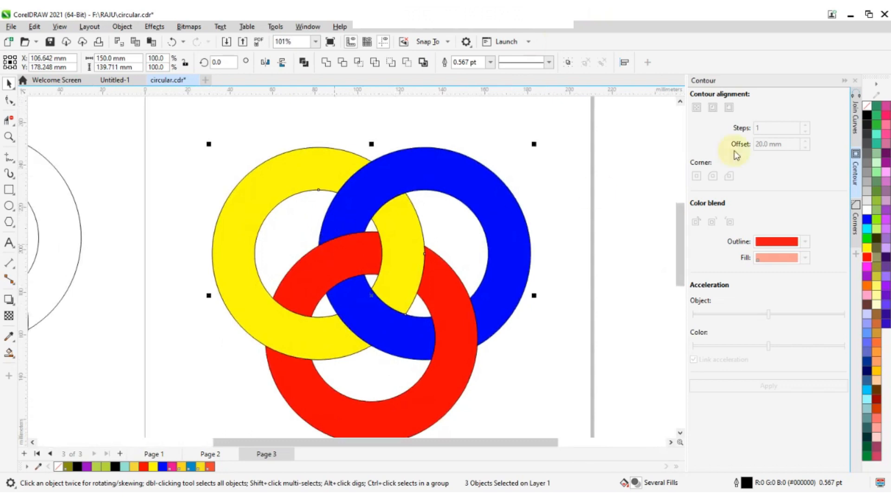
scroll(592, 237, down, 1)
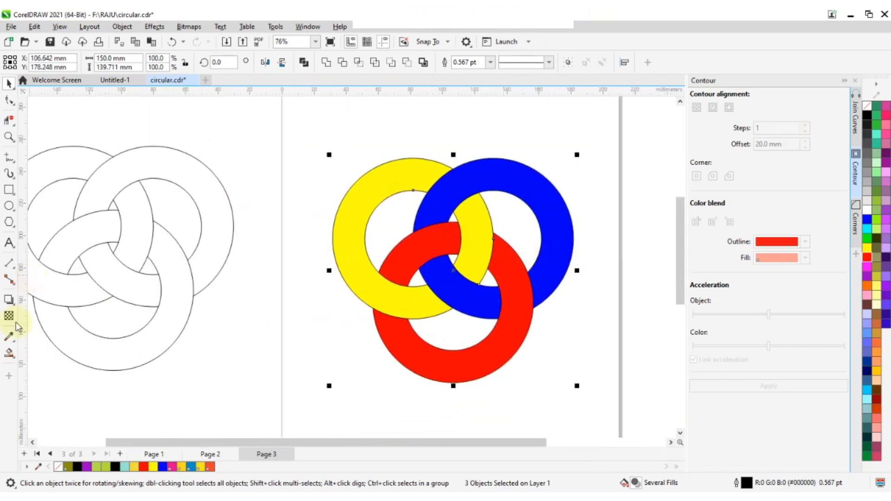
click(9, 355)
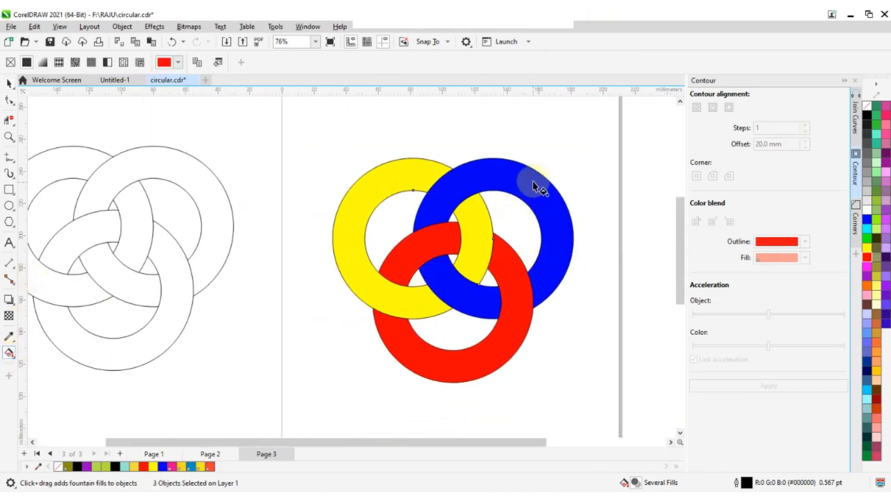
drag(543, 177, 445, 302)
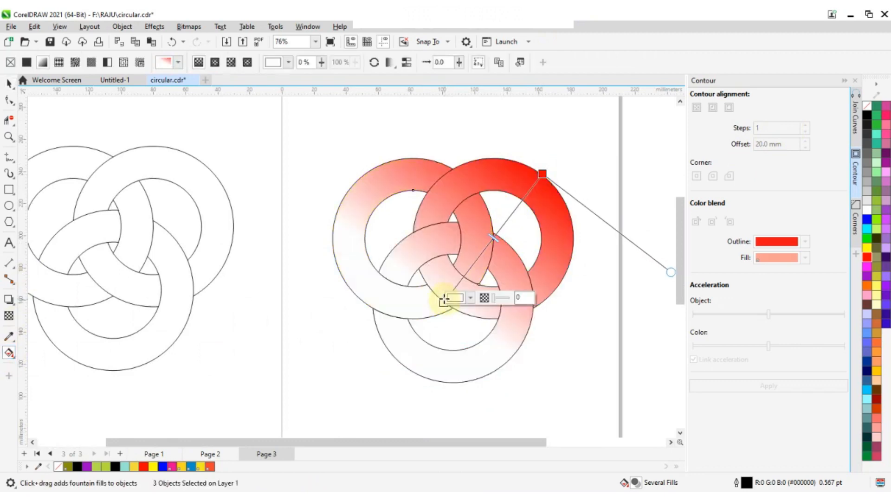
key(ctrl+z)
Apply a linear fountain fill to the blue ring, running from blue at its upper right to light red at its lower left.
click(292, 144)
click(488, 176)
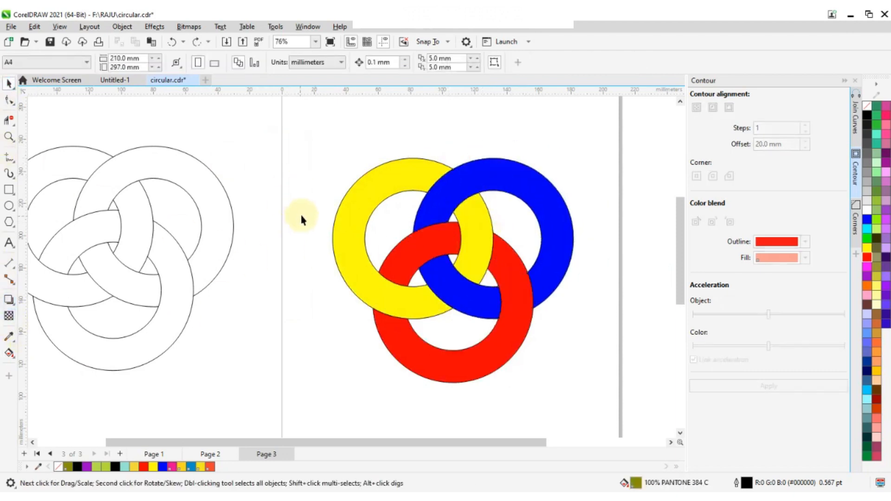
key(g)
click(537, 179)
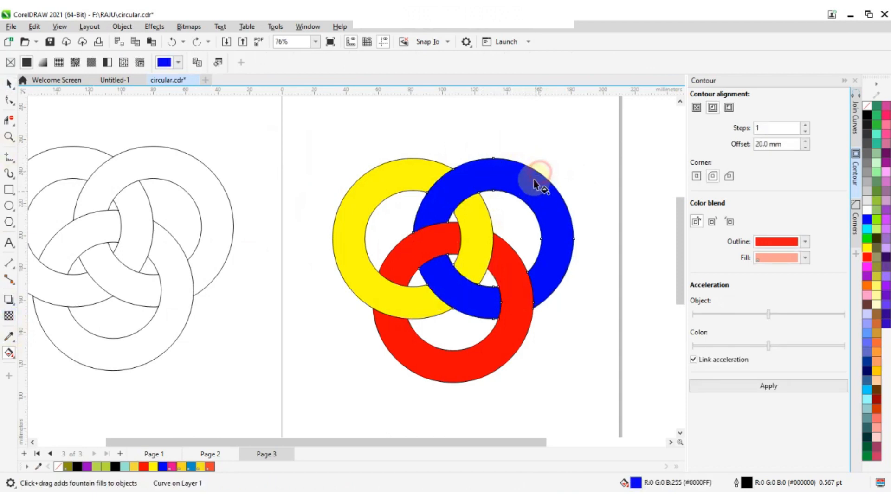
drag(538, 172, 448, 302)
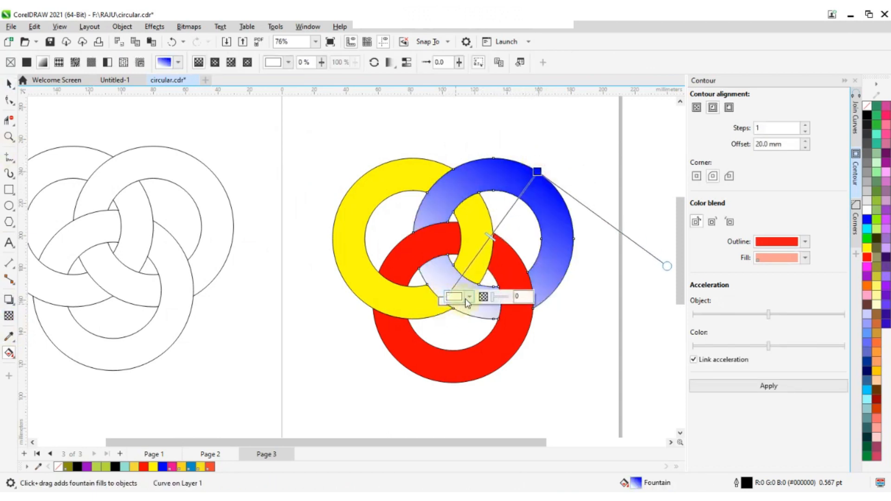
click(469, 297)
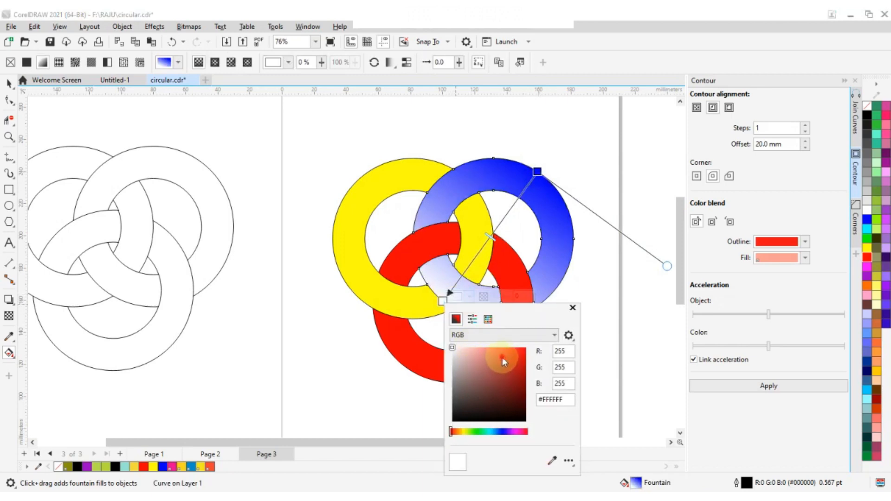
click(502, 357)
click(414, 256)
Apply a linear fountain fill to the red ring, running from red at its lower left to dark brownish red at its upper right.
click(405, 357)
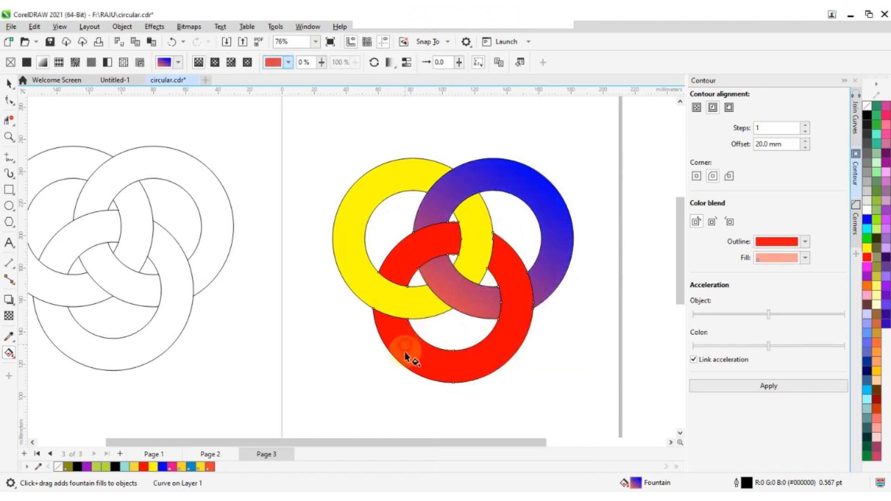
click(408, 369)
drag(407, 368, 493, 244)
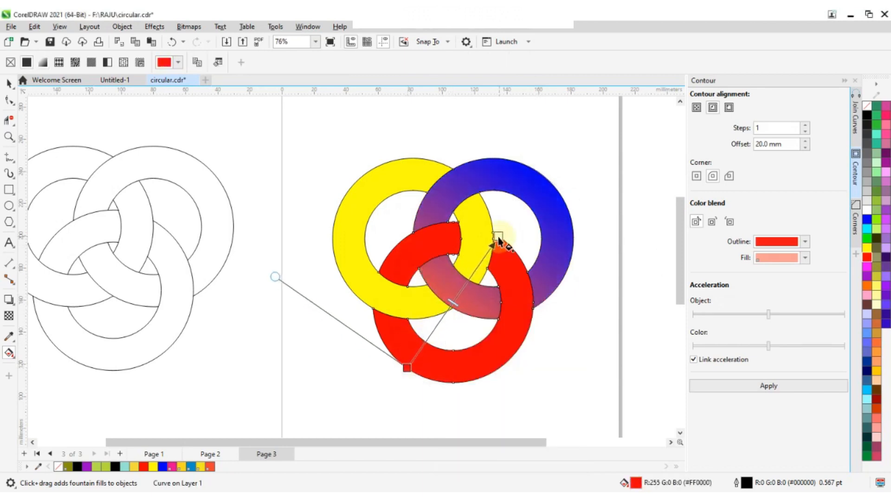
click(525, 232)
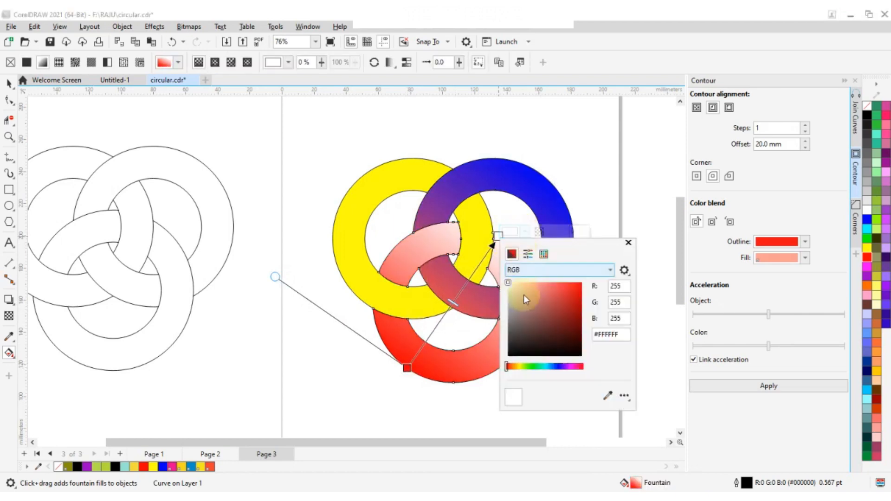
click(540, 325)
click(630, 244)
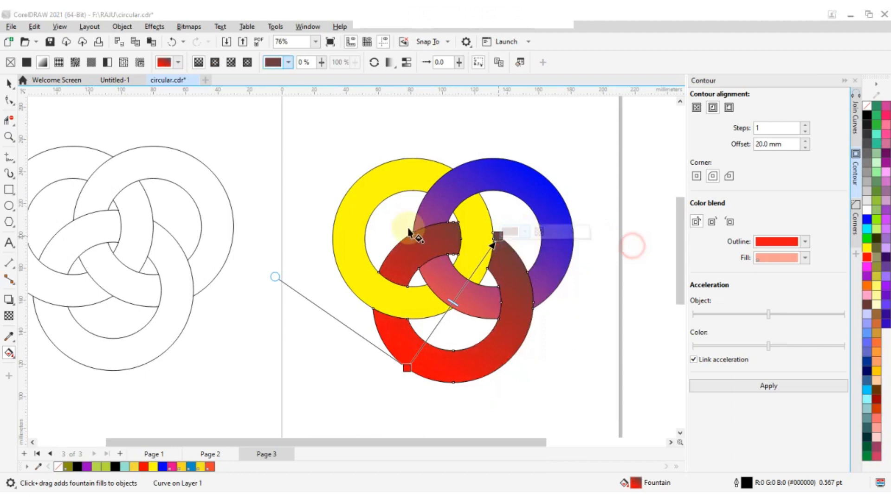
Apply a linear fountain fill to the yellow ring, running from yellow at its upper left to light red #E04848 at its lower right.
click(358, 202)
drag(355, 186, 475, 302)
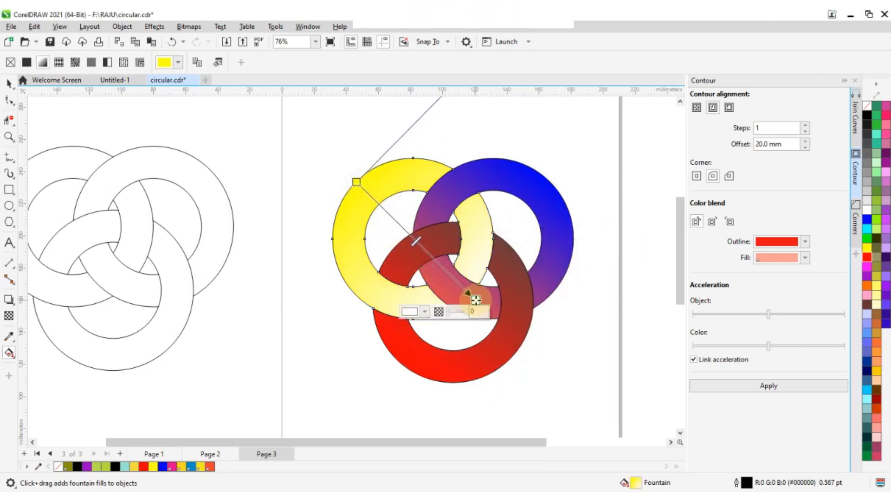
click(425, 313)
click(461, 377)
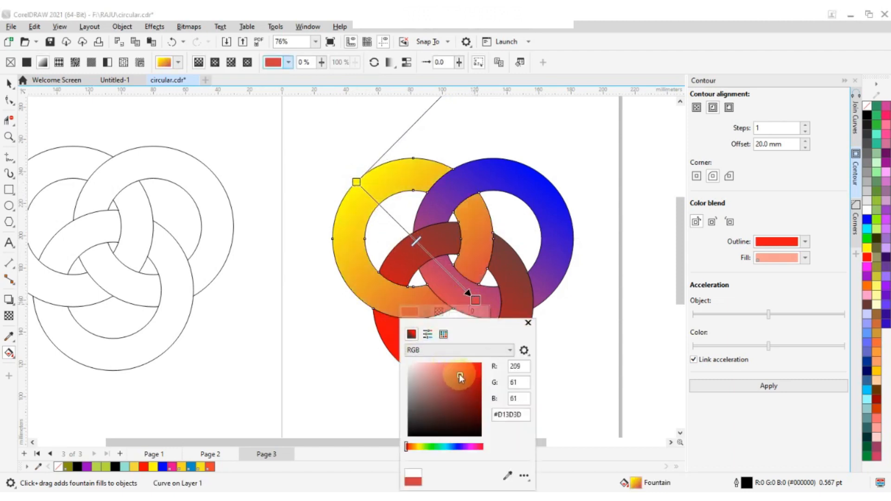
click(470, 378)
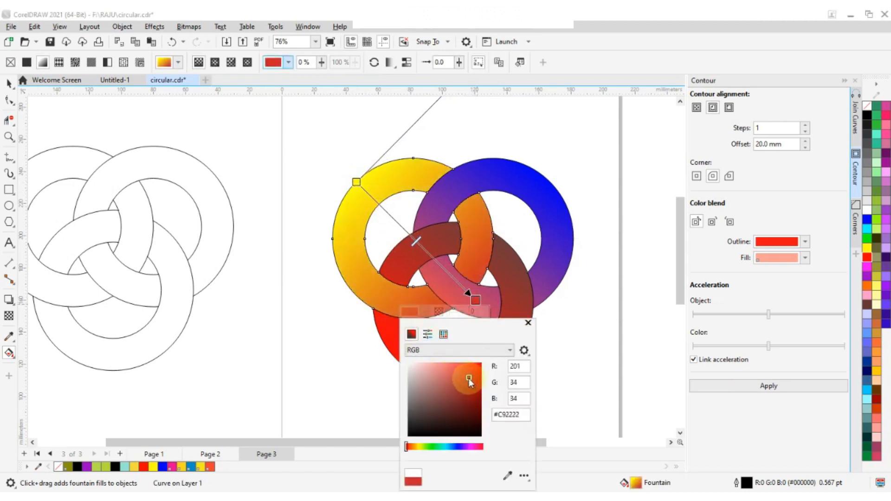
click(458, 372)
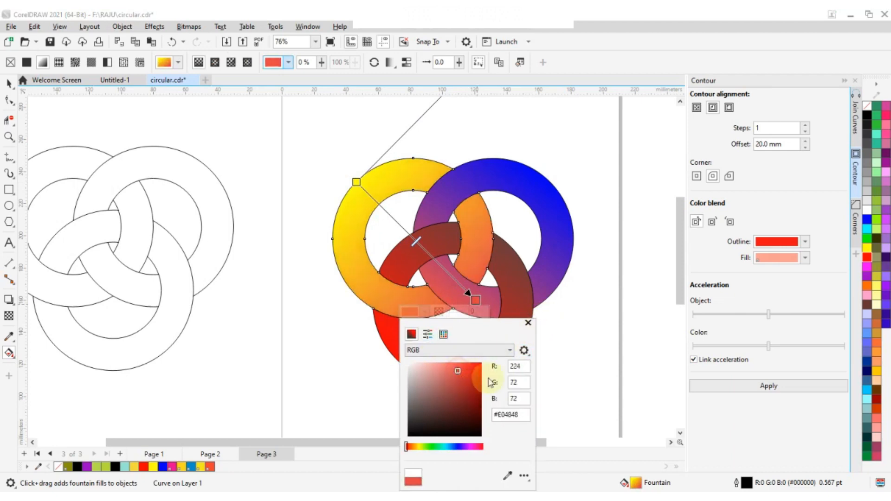
click(529, 324)
Remove the outline from all three gradient-filled rings, and deselect them.
scroll(557, 199, down, 1)
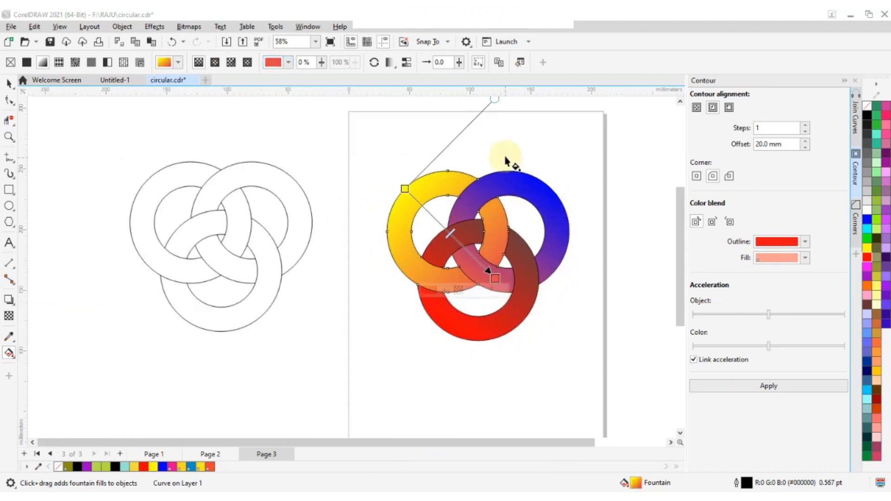
click(6, 83)
click(451, 154)
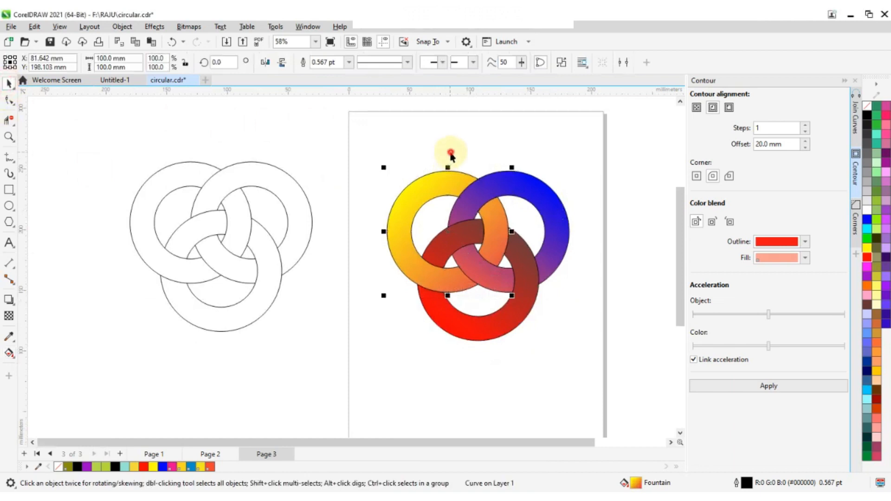
scroll(479, 247, down, 2)
scroll(524, 213, up, 2)
scroll(524, 214, up, 2)
scroll(495, 238, down, 1)
drag(324, 152, 615, 368)
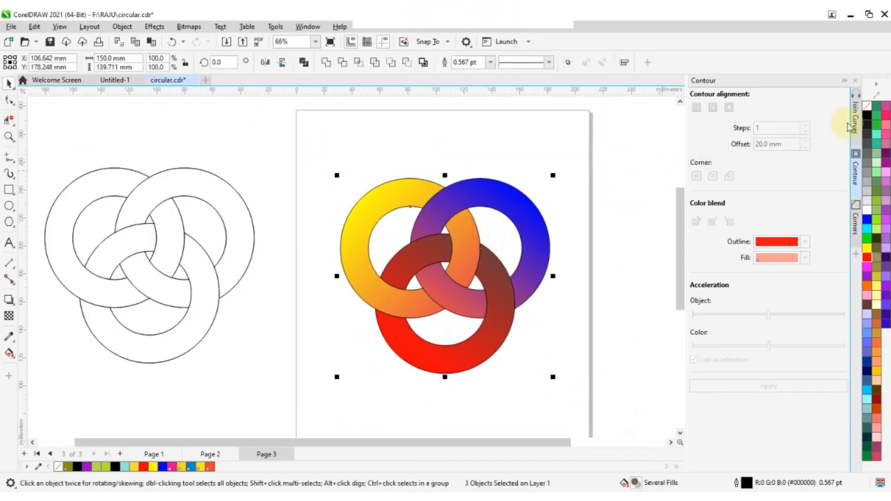
right_click(866, 105)
click(849, 113)
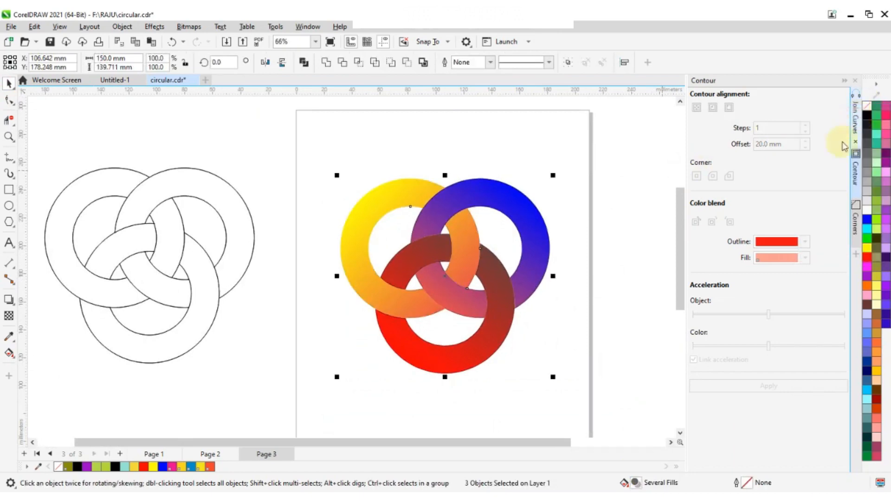
click(628, 197)
scroll(448, 241, up, 4)
scroll(447, 241, down, 2)
scroll(448, 242, up, 6)
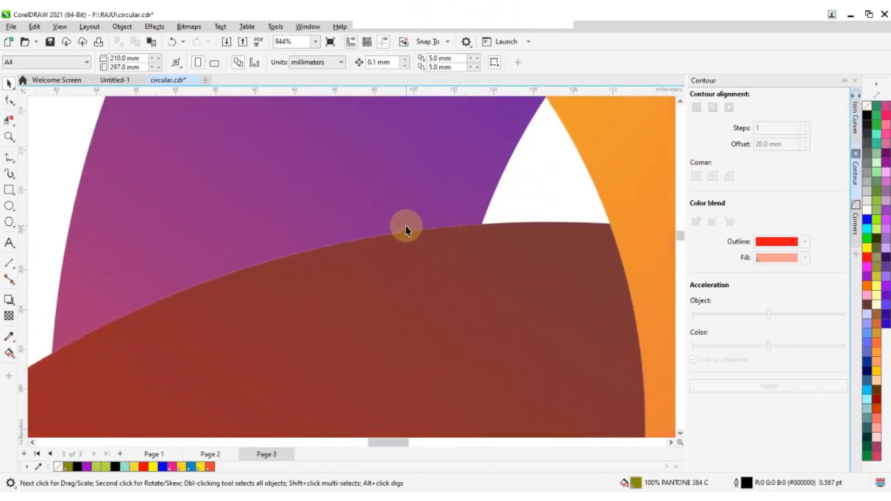
scroll(406, 228, down, 7)
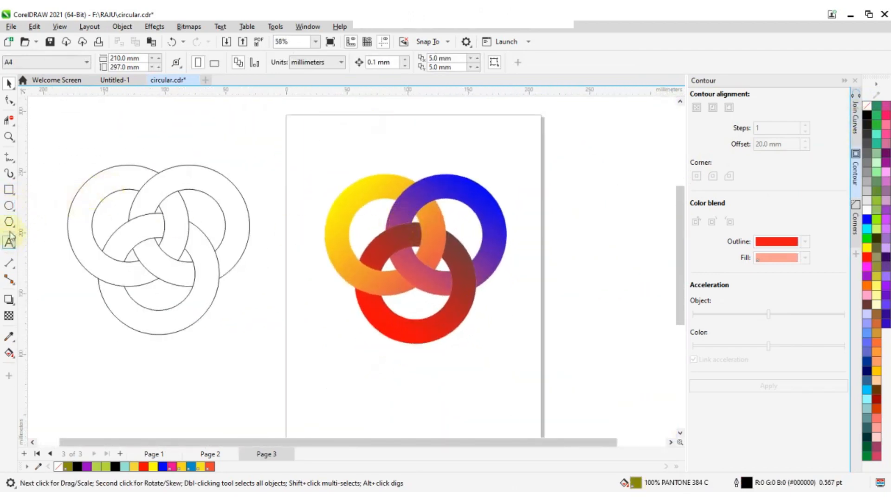
Draw a rectangle about 251 by 293 mm covering the page, and send it behind the rings.
scroll(347, 218, down, 2)
drag(318, 172, 450, 325)
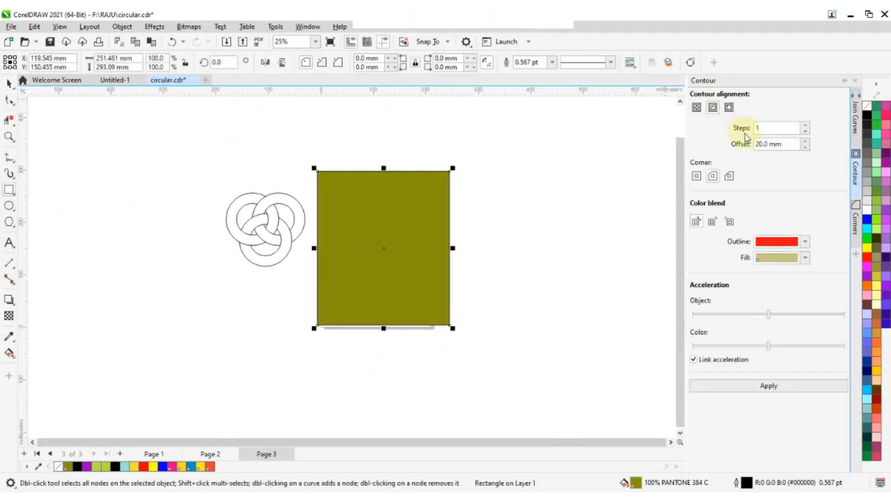
click(666, 63)
Fill the background rectangle with black.
scroll(348, 236, up, 1)
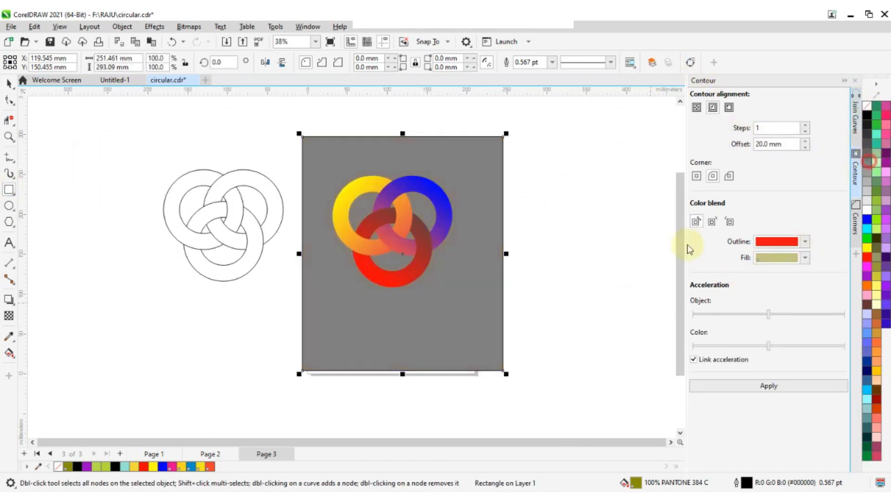
click(45, 181)
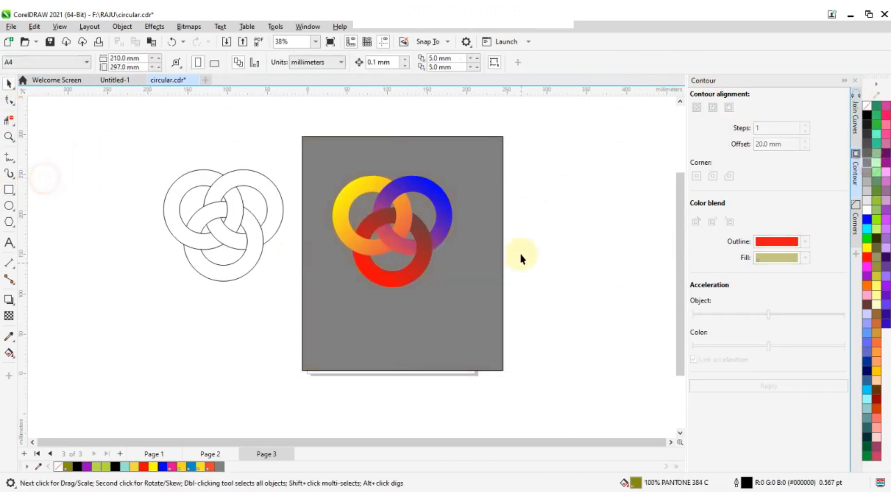
click(867, 115)
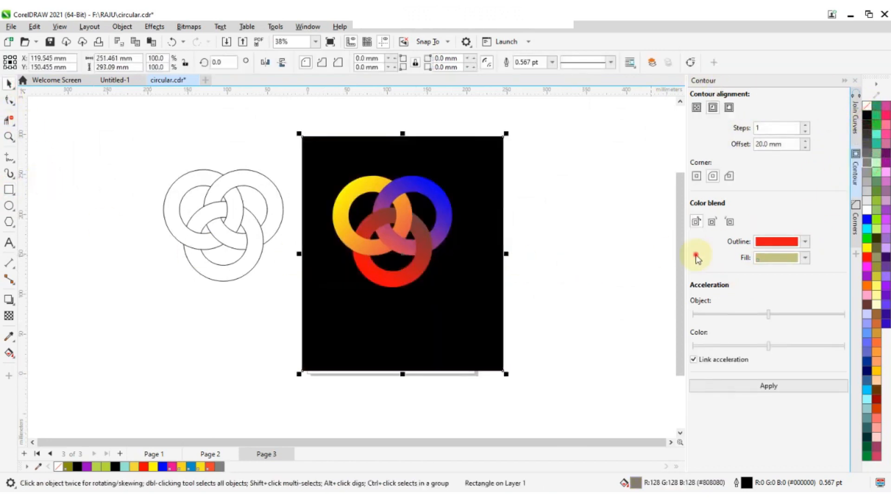
Scale the three gradient rings down to about 127 by 118 mm and move them to about X 129.8 mm, Y 208.3 mm.
drag(299, 119, 479, 325)
scroll(395, 184, up, 1)
drag(388, 279, 427, 237)
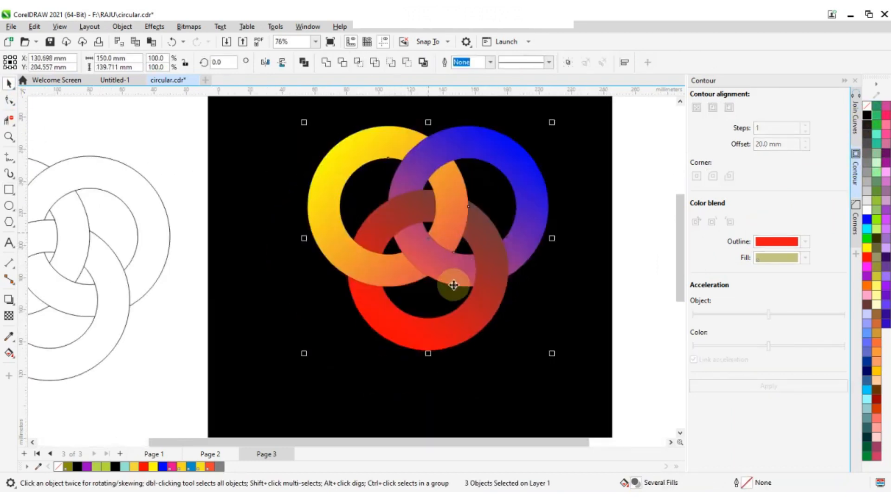
drag(552, 123, 514, 160)
drag(411, 255, 428, 234)
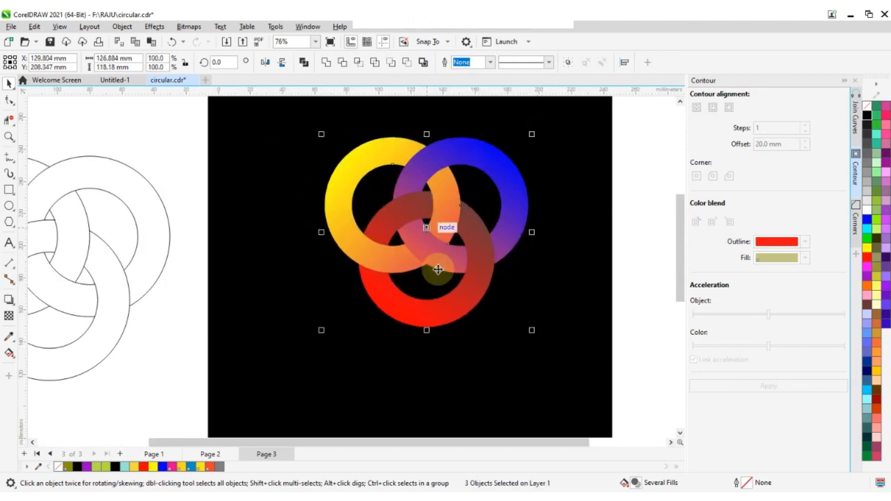
Try to centre the three separate rings horizontally on the black rectangle, and undo the alignment.
shift+click(568, 276)
key(c)
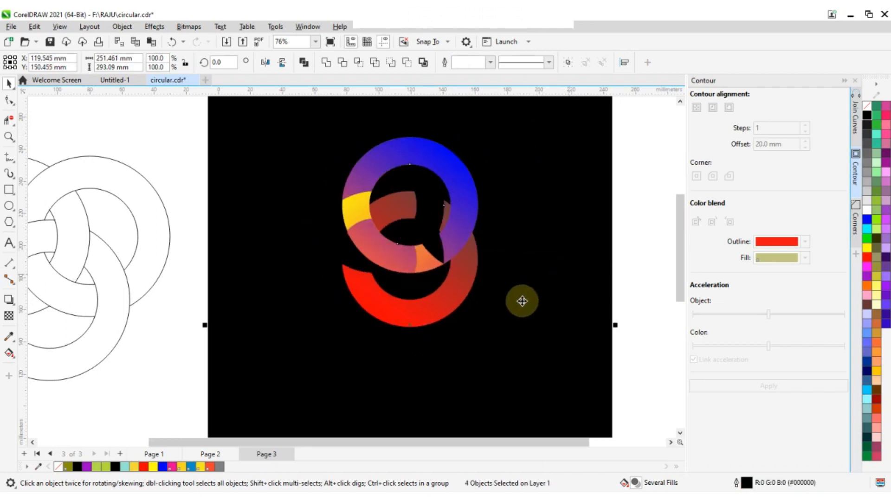
key(ctrl+z)
Group the three gradient rings and centre the group horizontally on the black rectangle.
drag(189, 113, 648, 381)
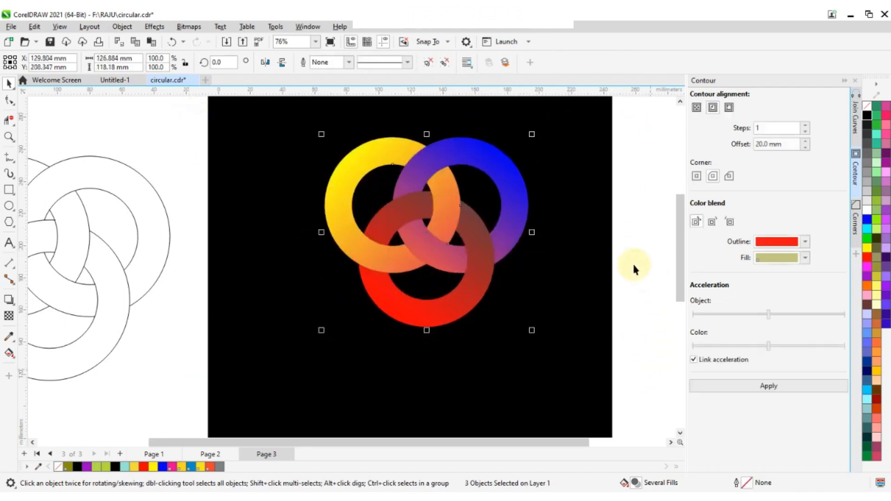
key(c)
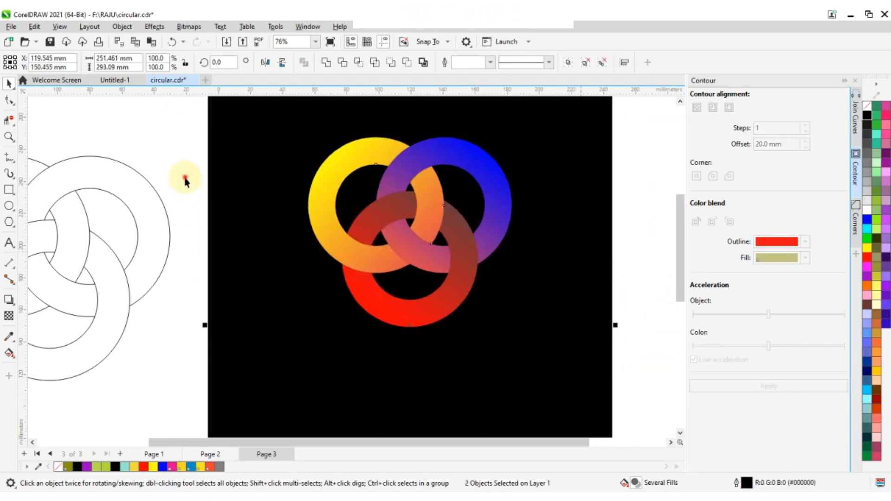
Duplicate the gradient ring group straight below the original at about Y 93.9 mm and mirror the copy vertically as a reflection.
click(185, 180)
click(443, 191)
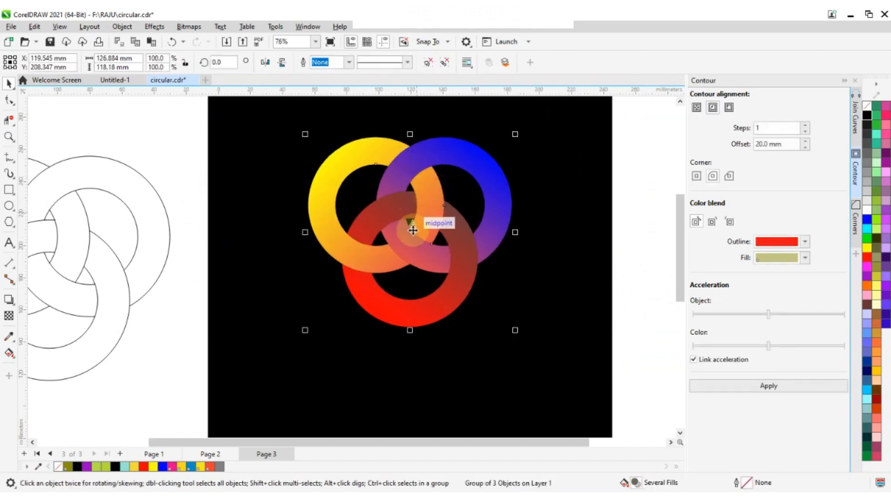
scroll(400, 205, down, 2)
scroll(404, 186, up, 1)
drag(406, 188, 402, 303)
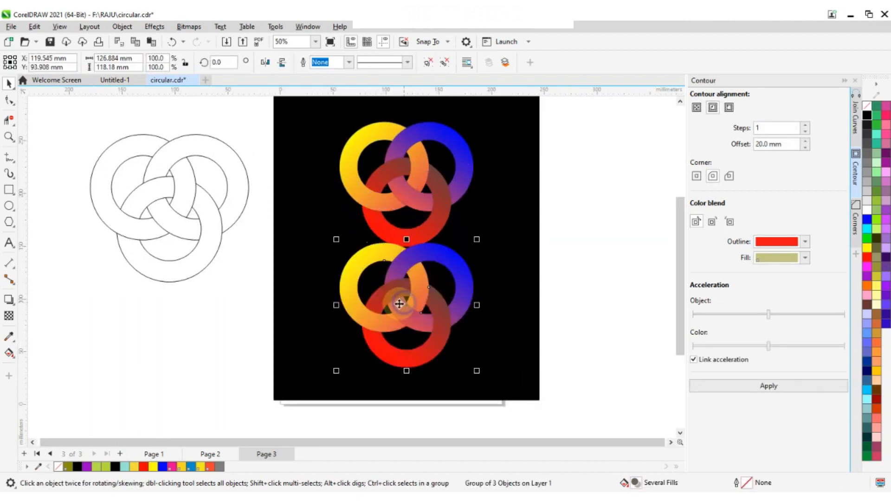
click(282, 63)
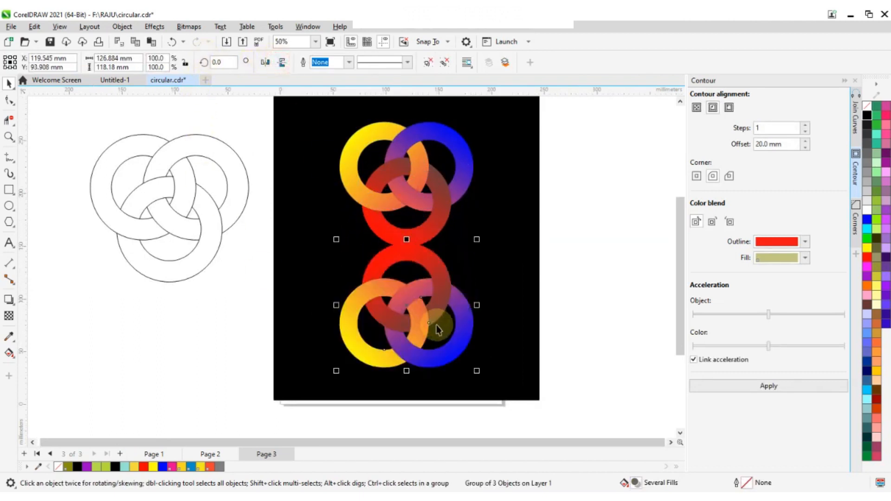
Apply a linear fountain transparency to the mirrored copy, fading downward with an end transparency of 70%.
scroll(420, 279, up, 1)
click(9, 316)
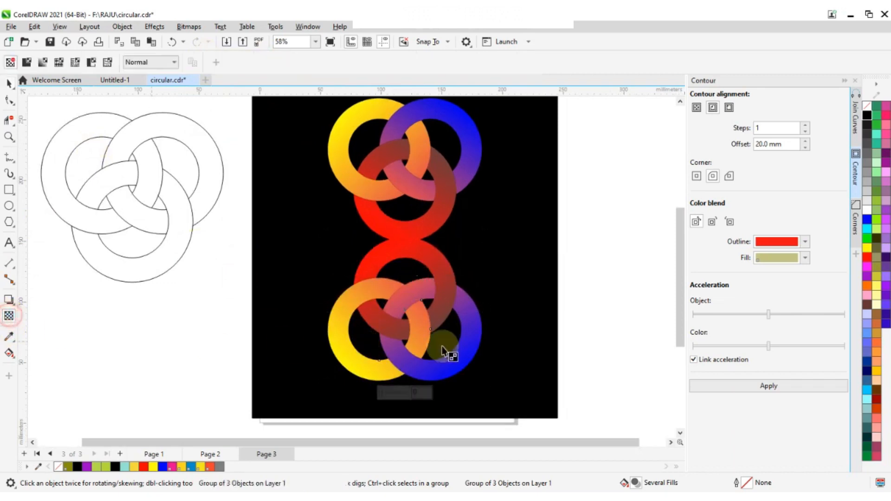
drag(384, 394, 401, 396)
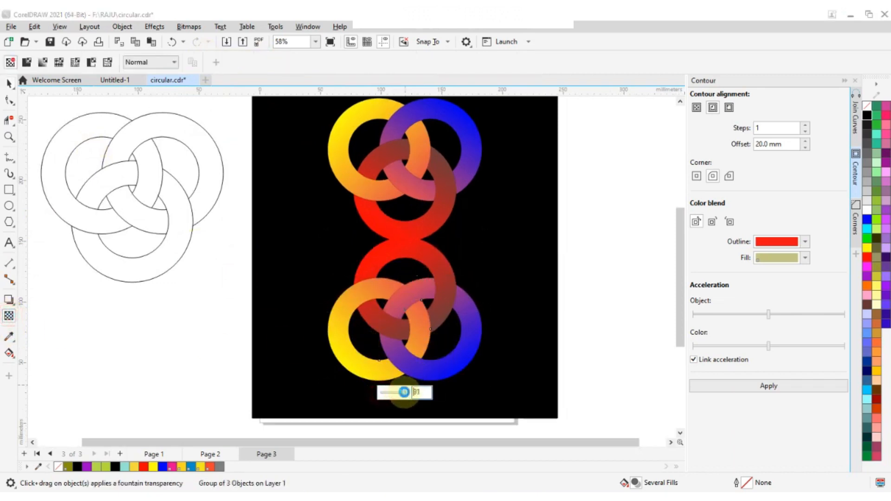
drag(407, 201, 407, 277)
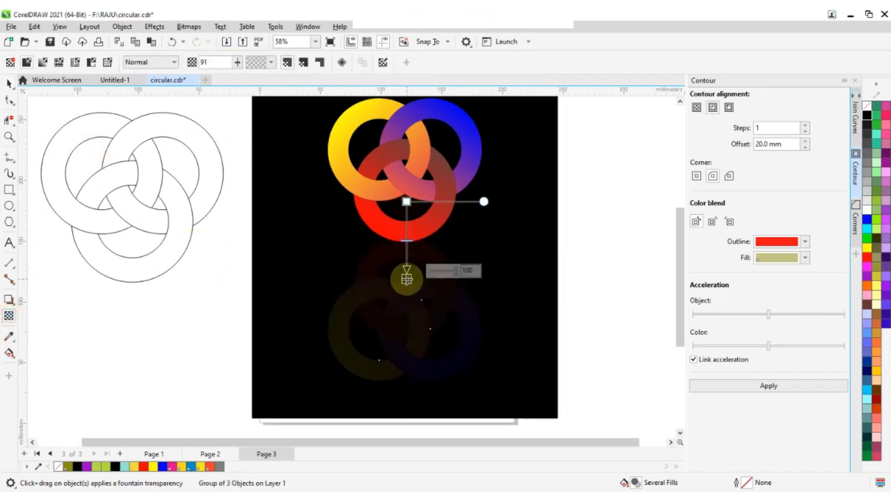
drag(408, 277, 450, 317)
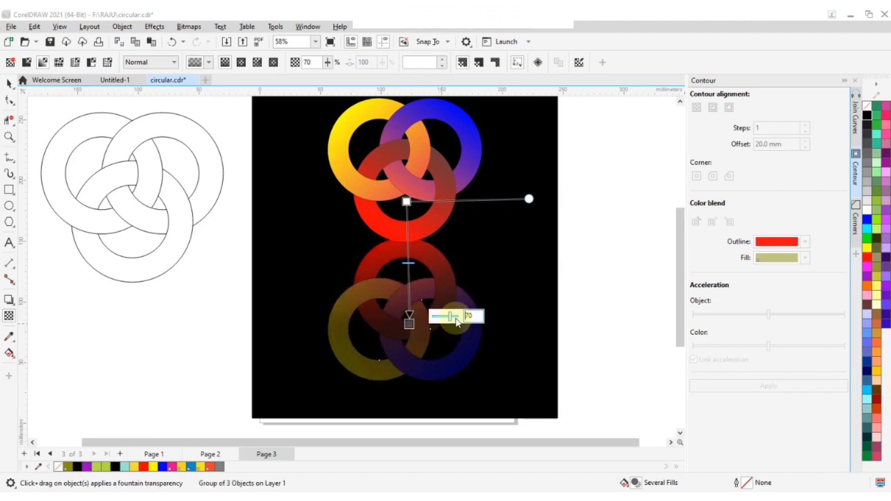
Shorten the fade on the mirrored rings and set its end transparency to 100%.
drag(456, 316, 406, 285)
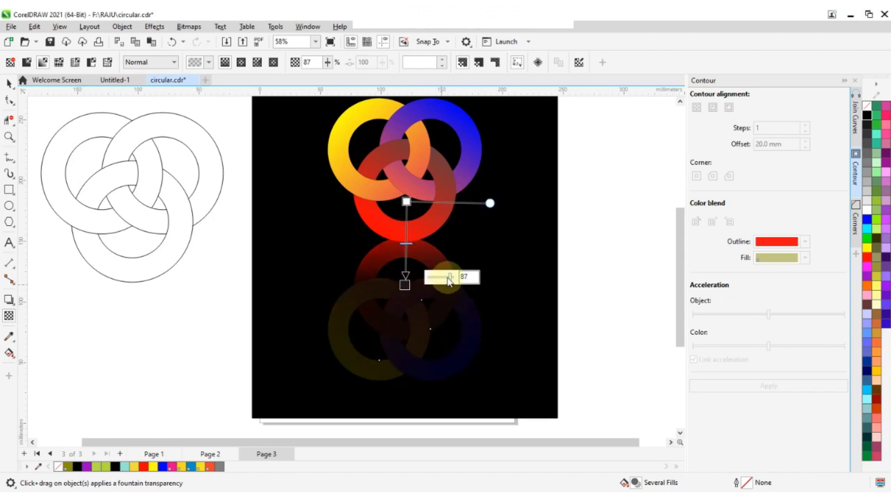
drag(450, 280, 428, 279)
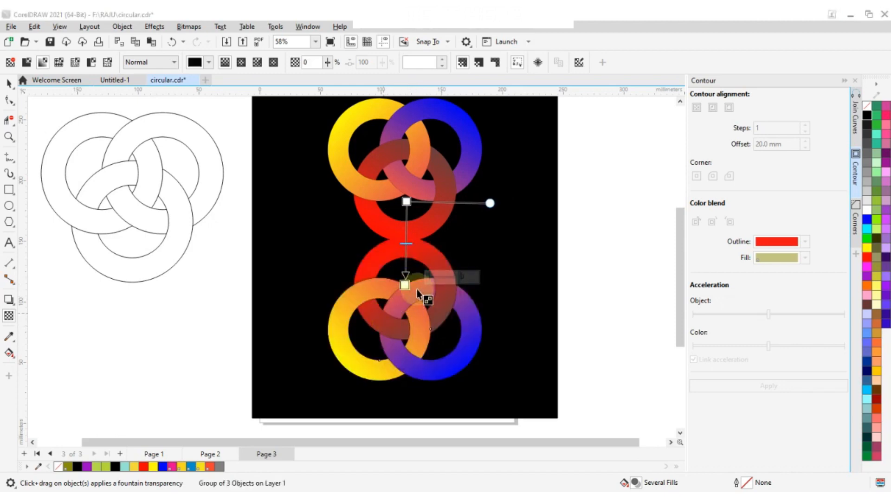
drag(428, 279, 461, 279)
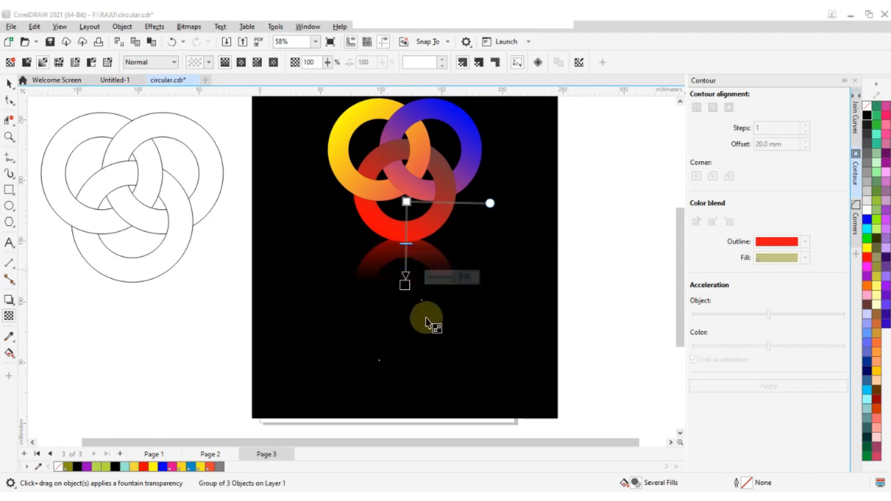
click(539, 254)
drag(450, 265, 451, 303)
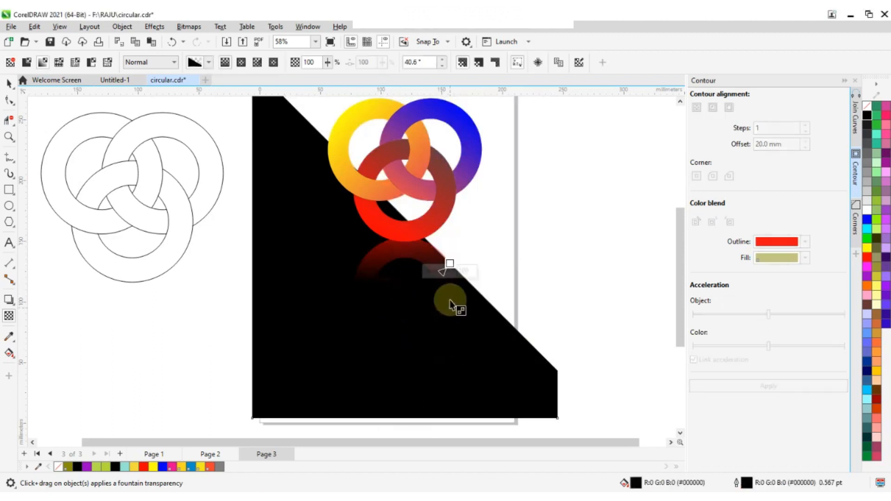
scroll(452, 305, down, 2)
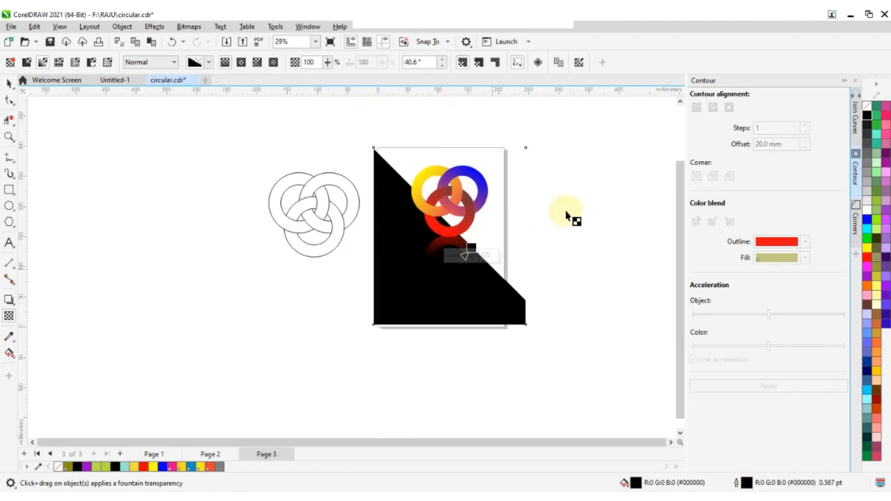
key(ctrl+z)
Start the reflection's fade where the two ring groups meet, end it partway down the copy, and move its midpoint closer to the start.
drag(451, 217, 451, 259)
scroll(450, 259, up, 2)
drag(459, 184, 450, 213)
drag(450, 255, 450, 278)
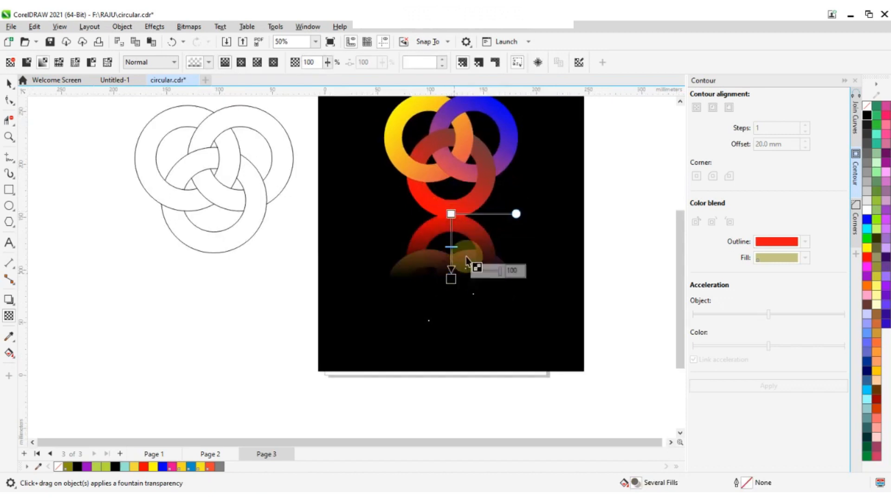
scroll(460, 260, down, 3)
scroll(465, 248, up, 2)
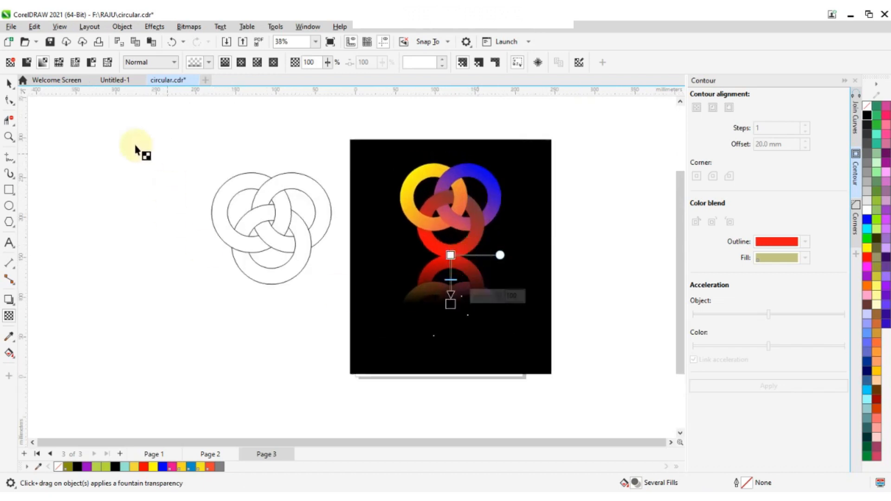
drag(451, 279, 451, 268)
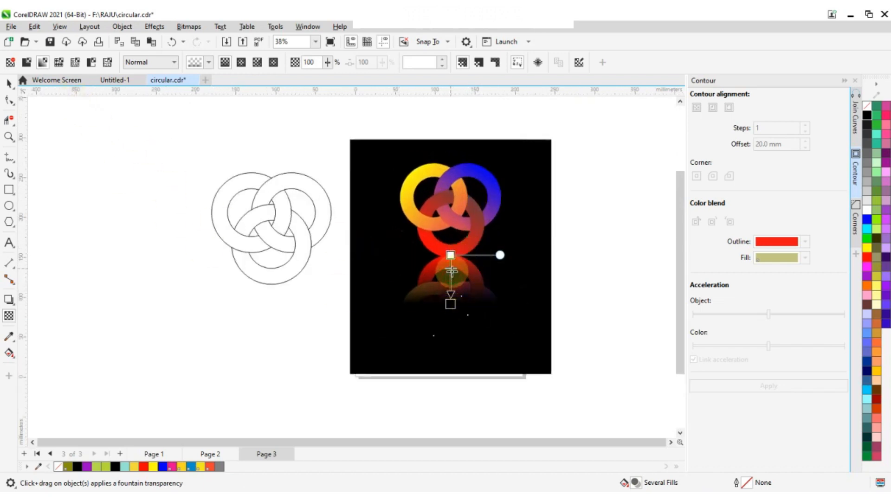
click(9, 83)
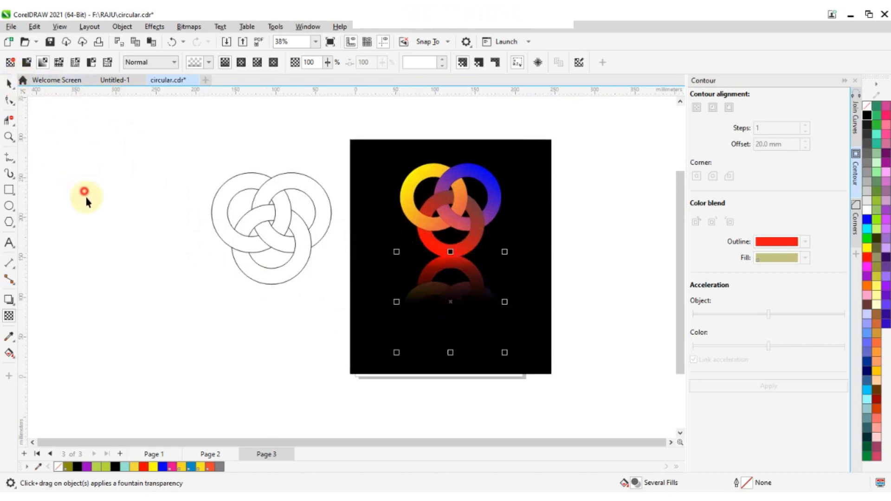
click(83, 193)
scroll(427, 280, down, 2)
scroll(446, 257, up, 2)
scroll(443, 278, up, 1)
click(428, 336)
click(421, 317)
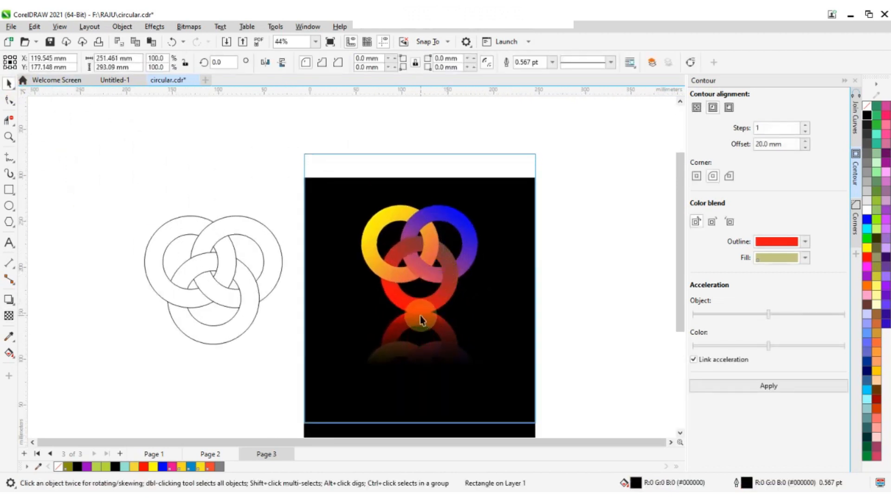
key(ctrl+z)
scroll(444, 405, down, 1)
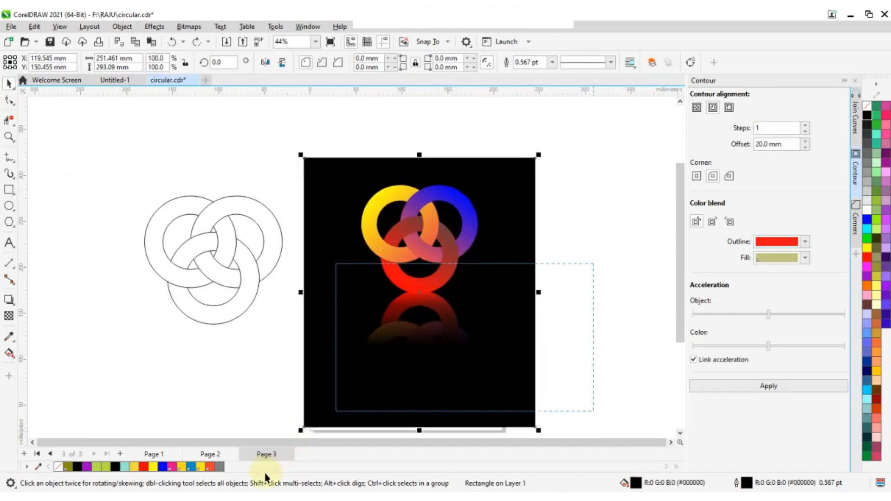
Move the faded reflection up to about X 118.7 mm, Y 106.7 mm and place it behind the original rings.
click(405, 299)
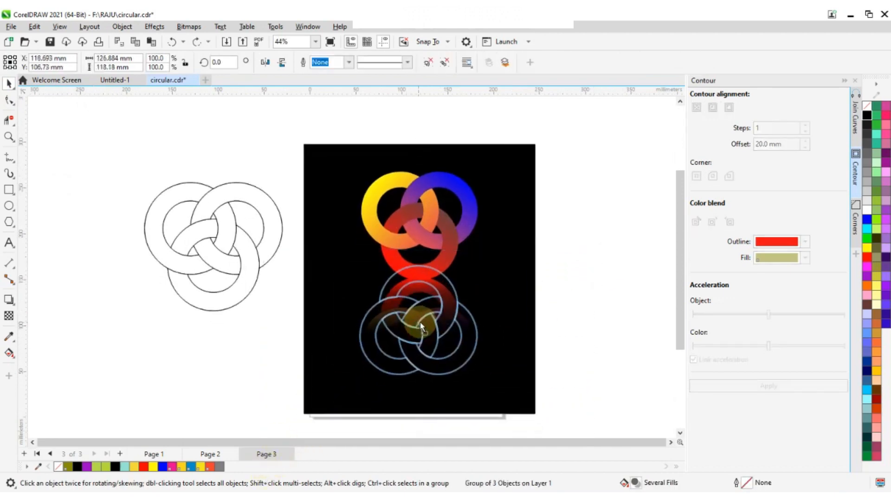
key(shift+Page_Down)
scroll(458, 265, down, 2)
click(533, 241)
scroll(447, 258, up, 2)
scroll(480, 227, down, 1)
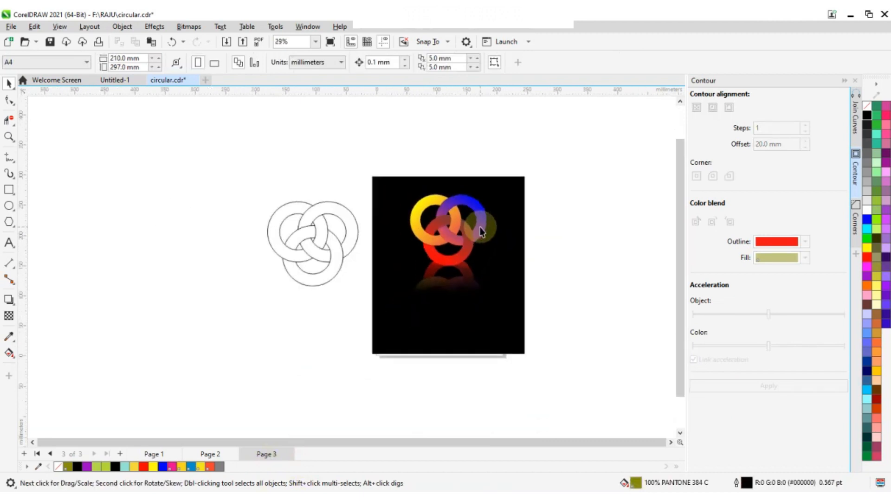
scroll(450, 282, up, 2)
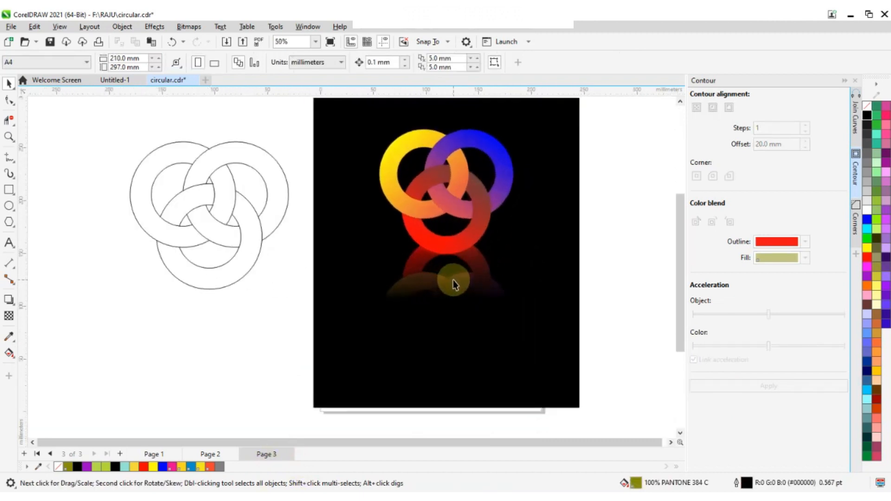